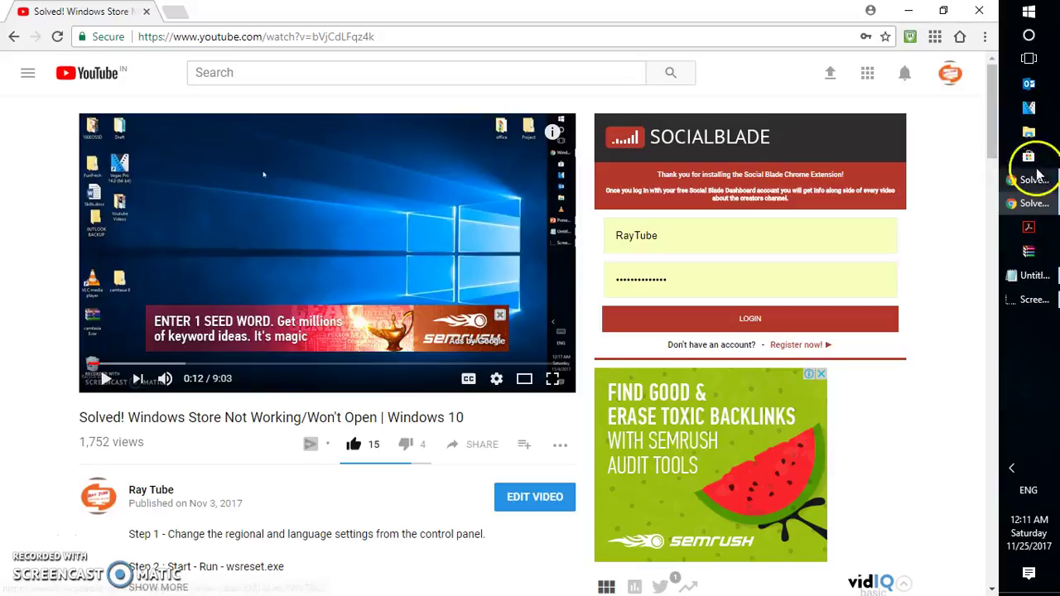
Step: Scroll the 'Solved! Windows Store Not Working' tutorial video page on YouTube
left_click_drag(996, 130, 993, 122)
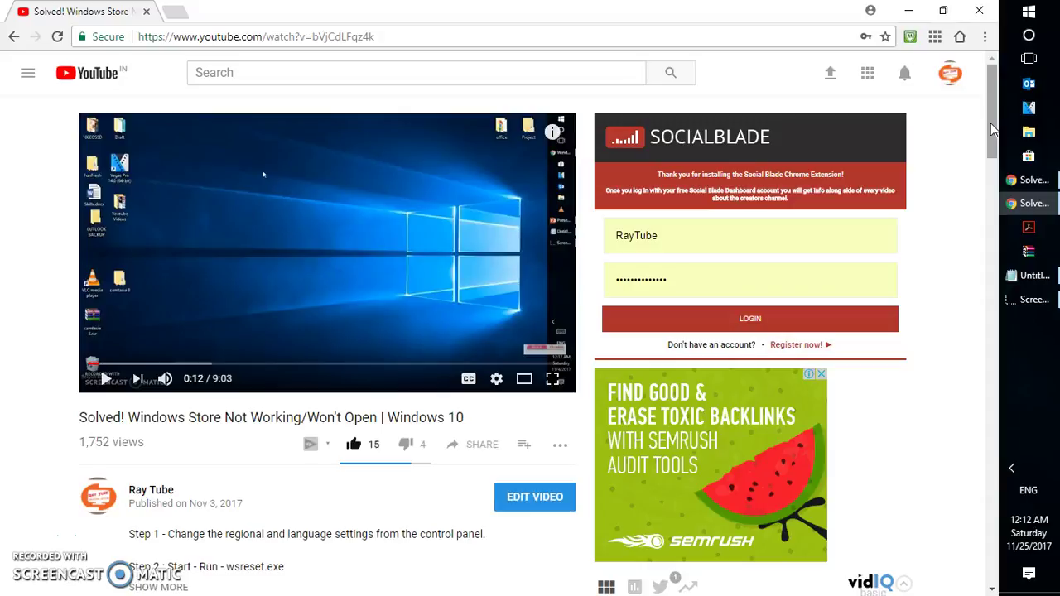
Step: Minimise Chrome to the desktop and search Cortana for 'troub' to find Troubleshoot
key("super+d")
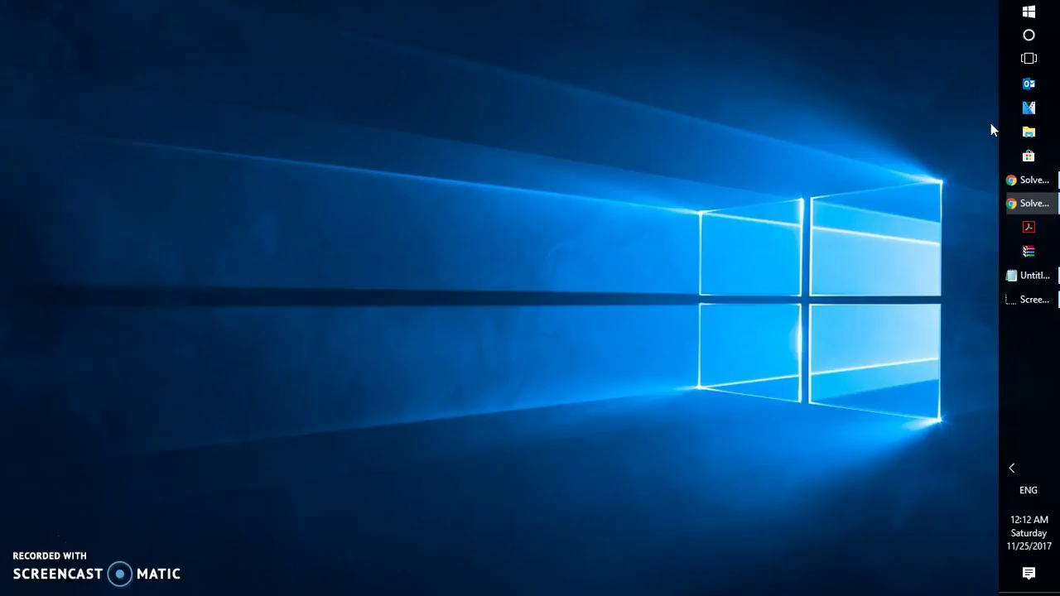
left_click(1029, 58)
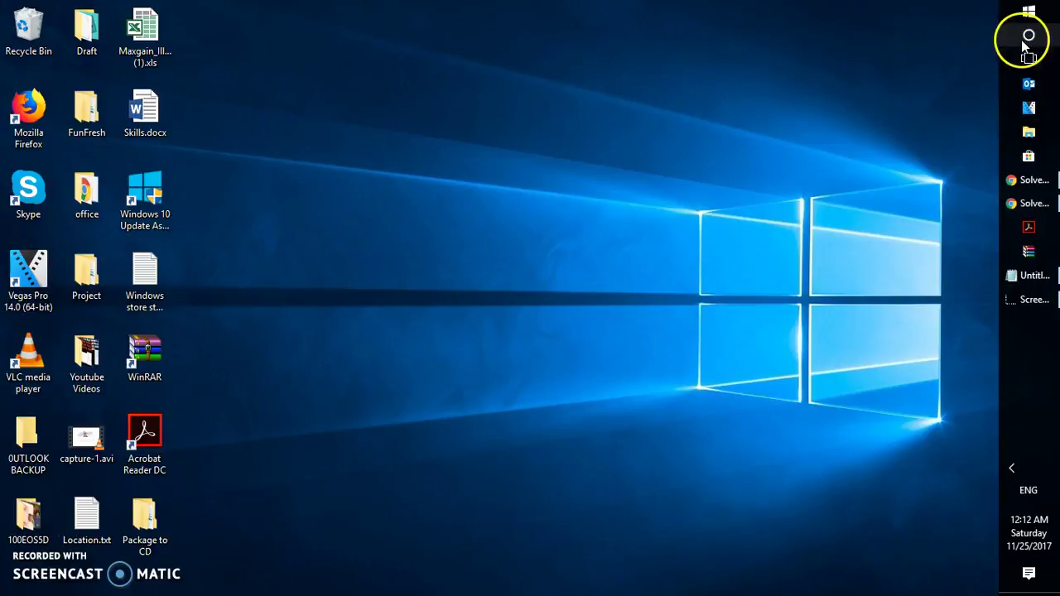
left_click(1026, 37)
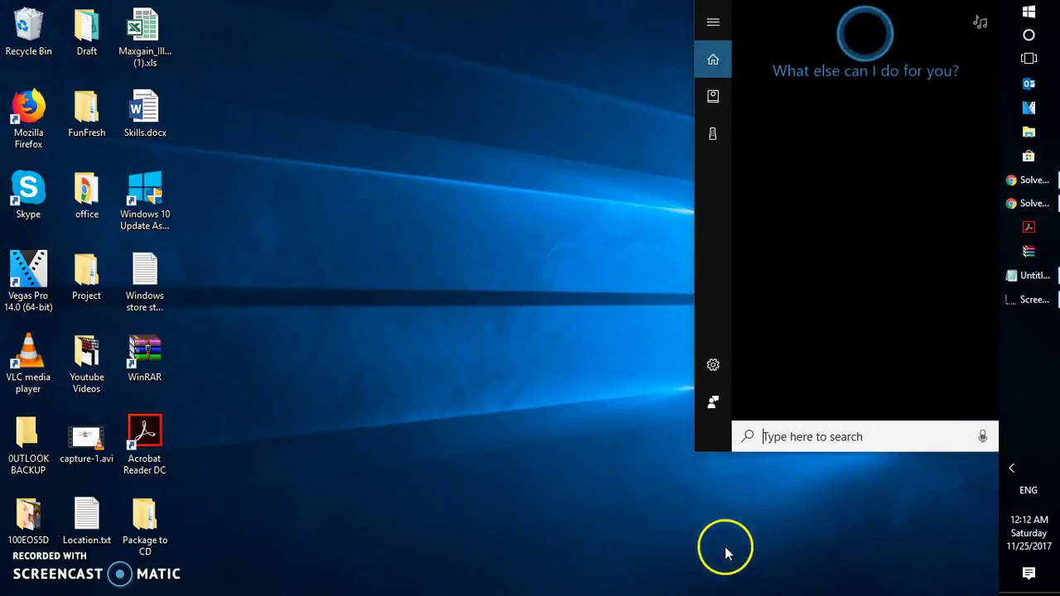
left_click(781, 438)
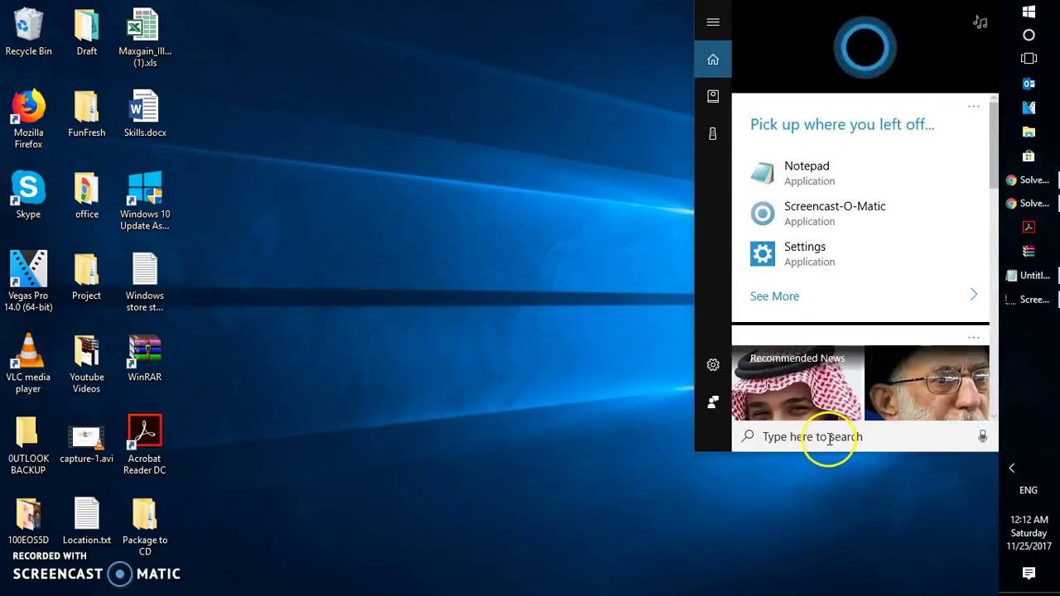
type("troub")
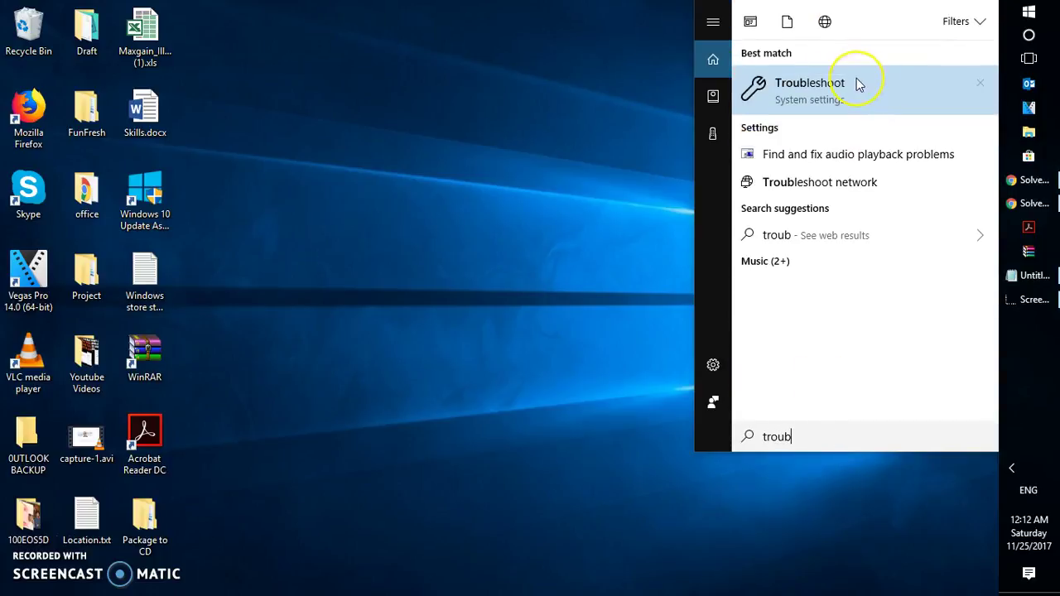
Step: Open the Troubleshoot settings page and run the Windows Store Apps troubleshooter
left_click(858, 83)
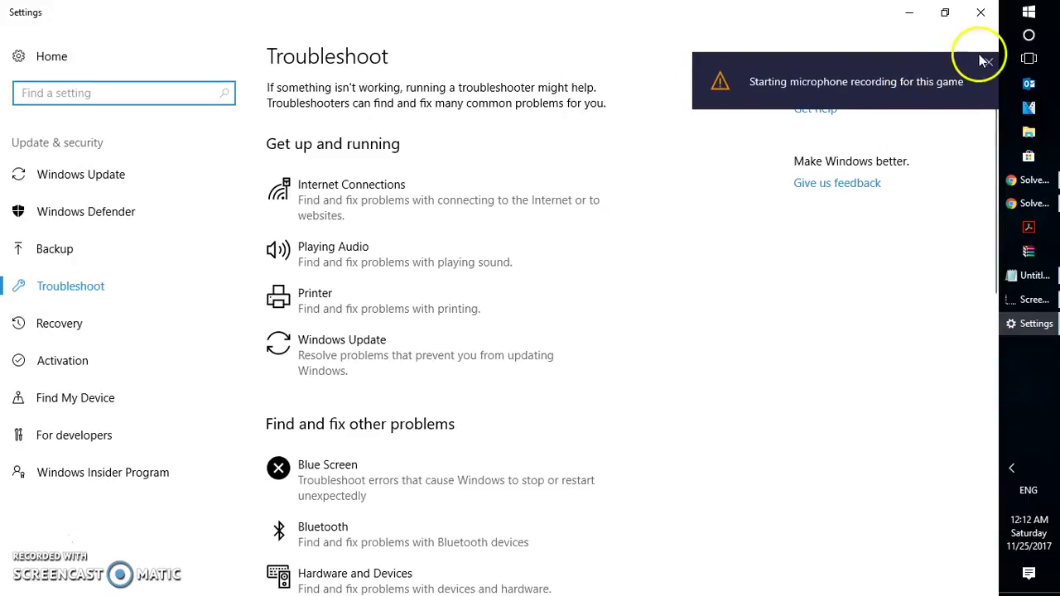
left_click(986, 61)
left_click_drag(987, 253, 994, 539)
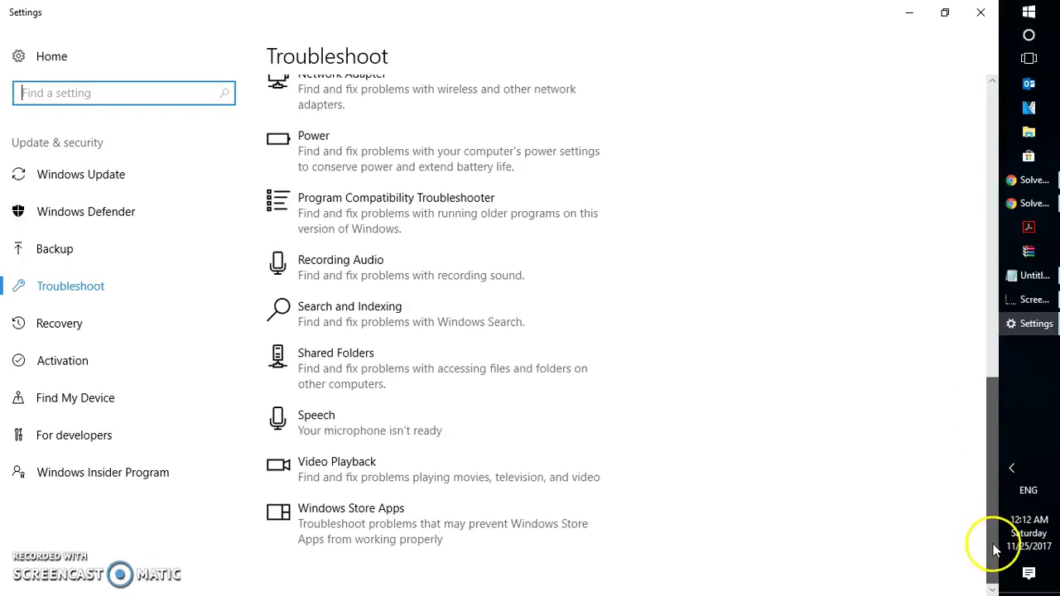
left_click(469, 526)
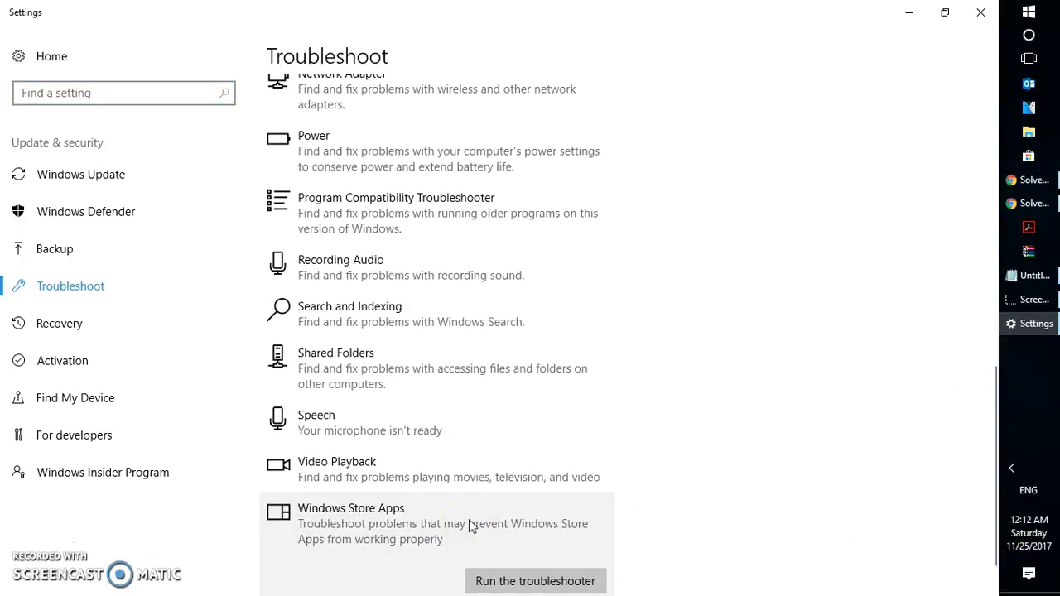
left_click(525, 580)
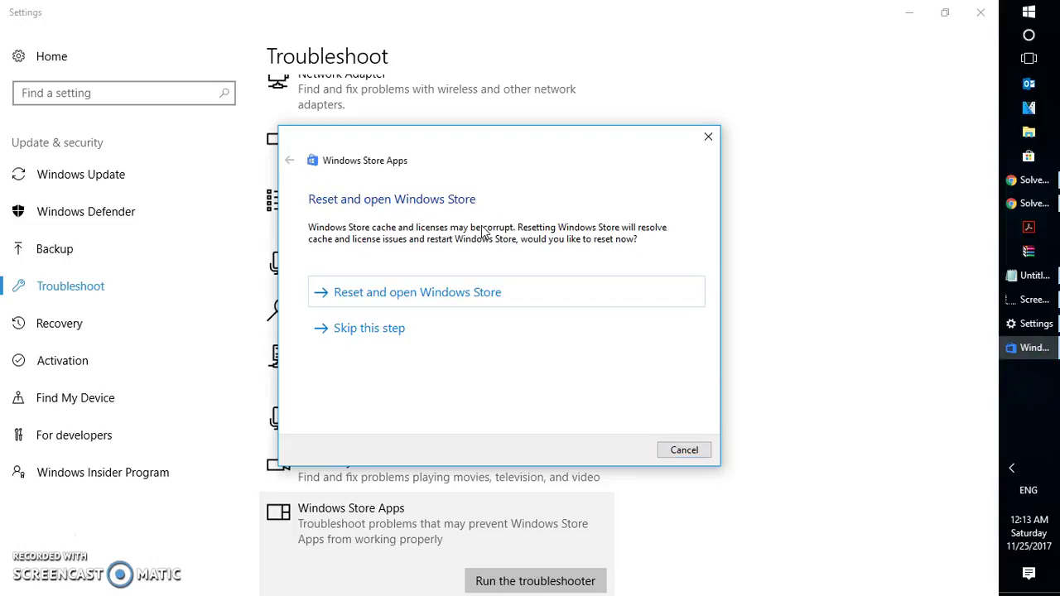
Step: Choose 'Reset and open Windows Store', then cancel out of the troubleshooter
left_click(464, 292)
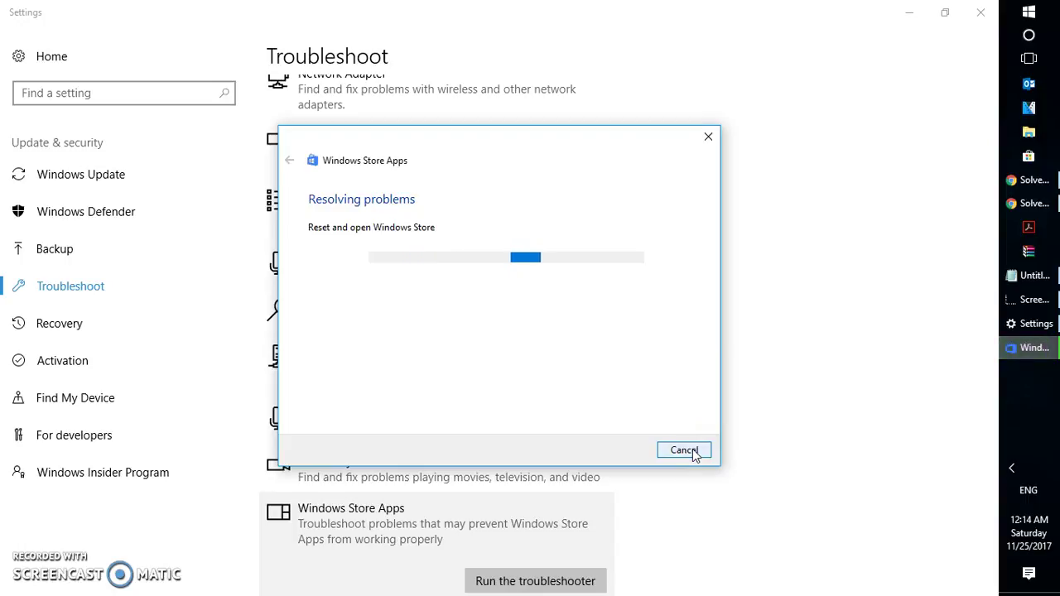
left_click(686, 451)
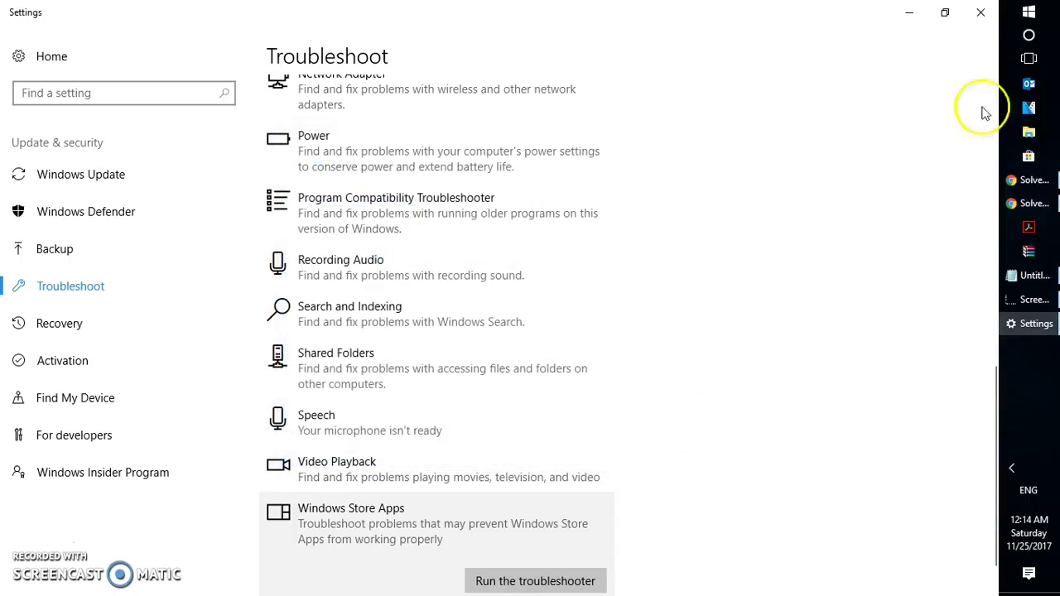
Step: Close Settings and launch services.msc from the Run dialog's autocomplete
left_click(987, 15)
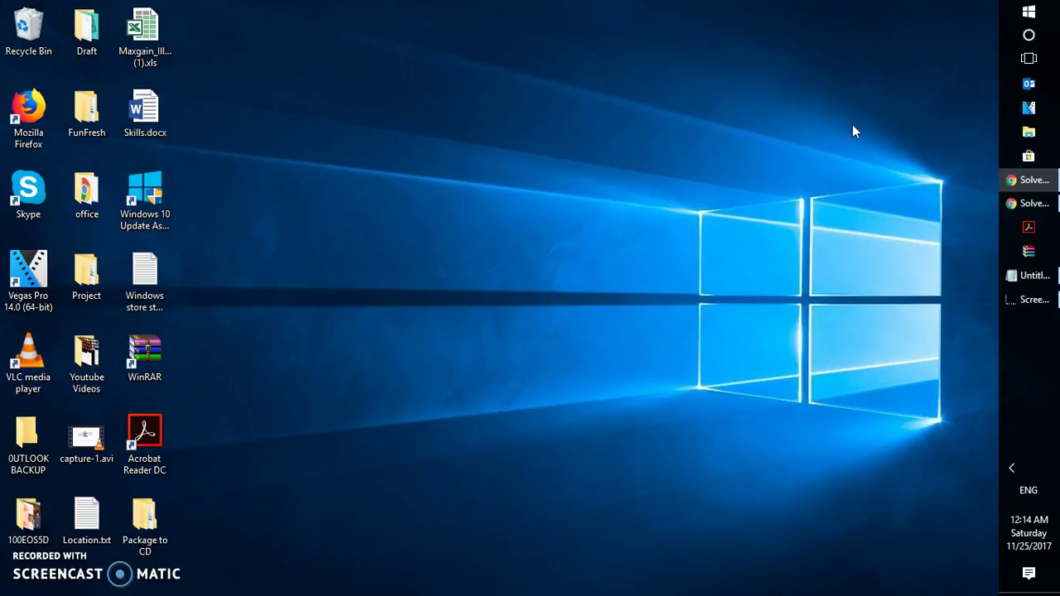
key("super+r")
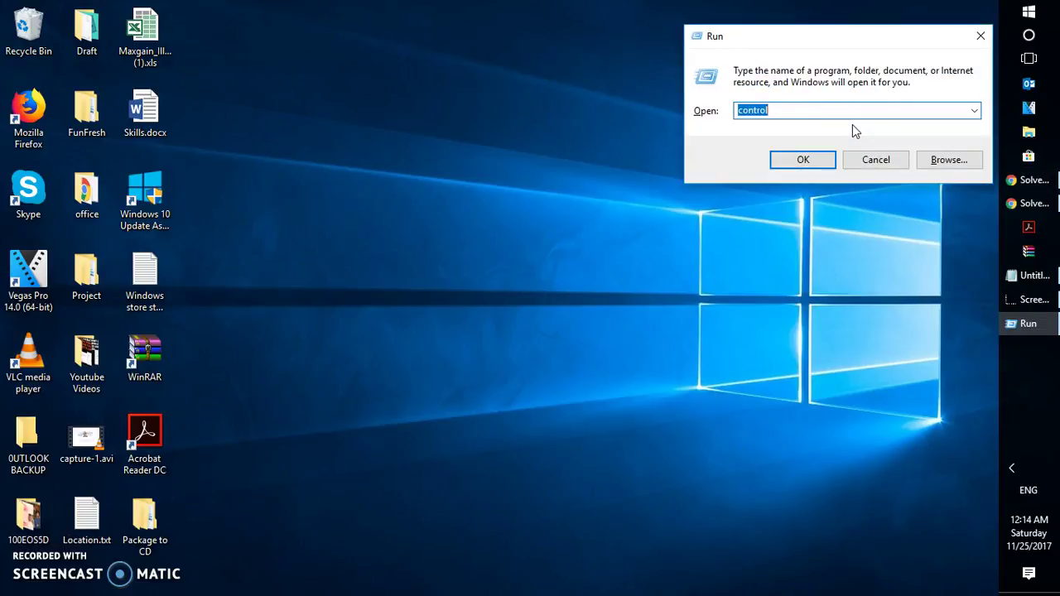
type("services")
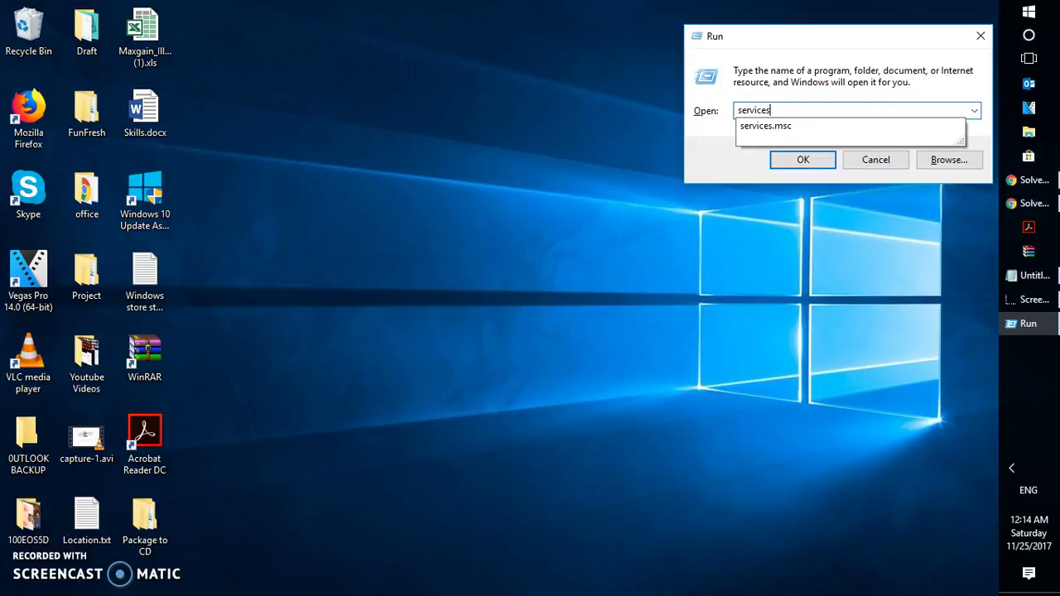
key("Down")
key("Return")
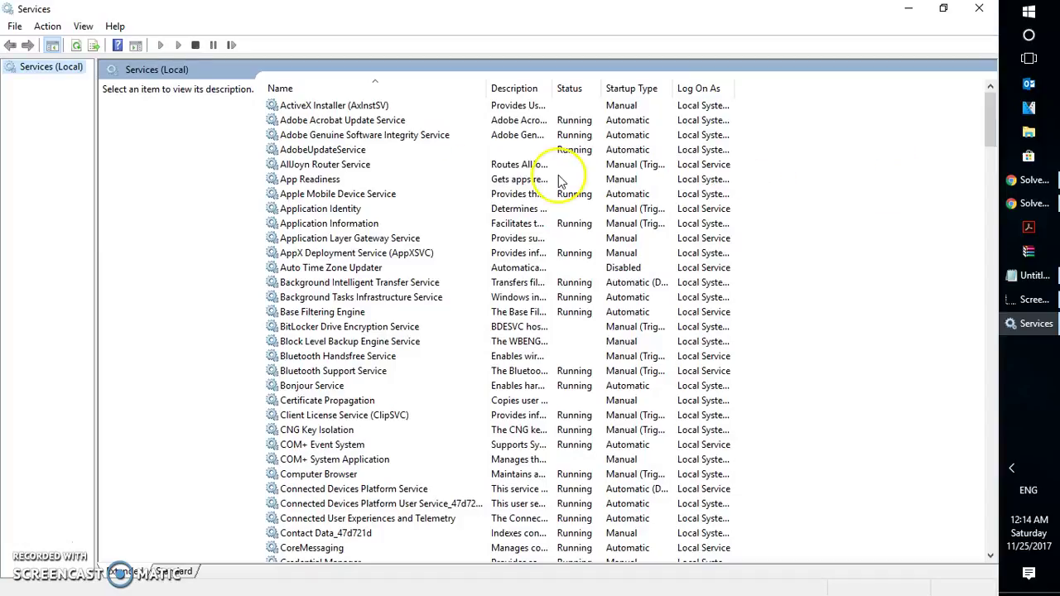
Step: Jump to the W entries in the services list and select Windows Update
left_click(392, 140)
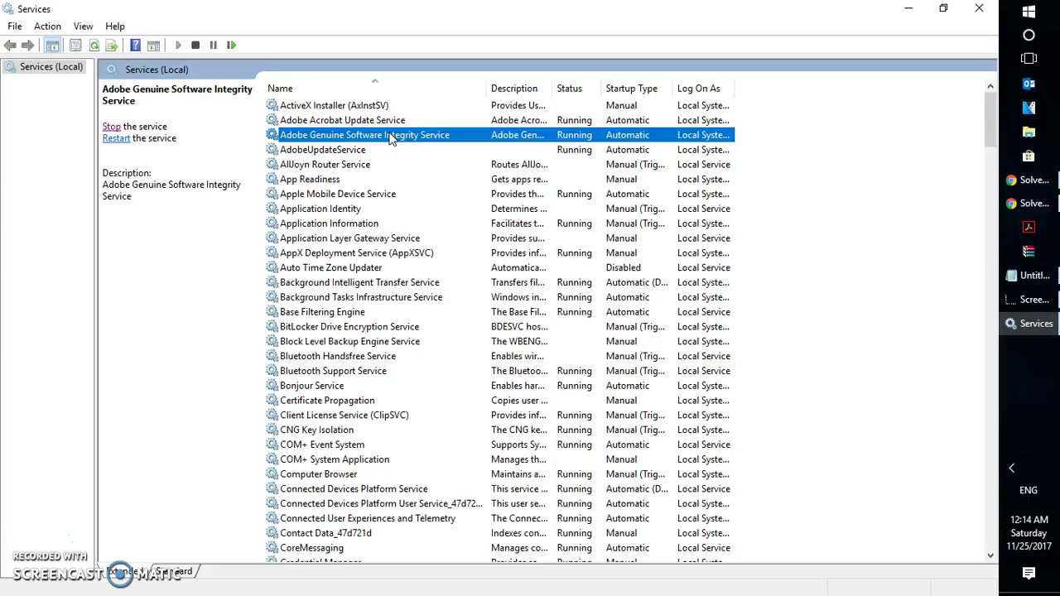
left_click(396, 153)
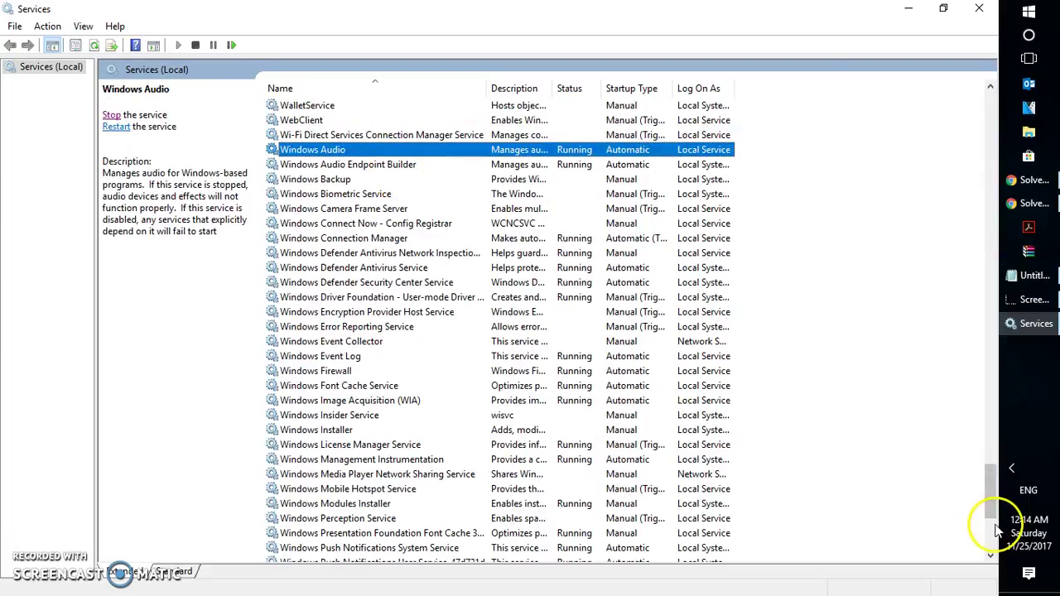
scroll(992, 523, "down", 3)
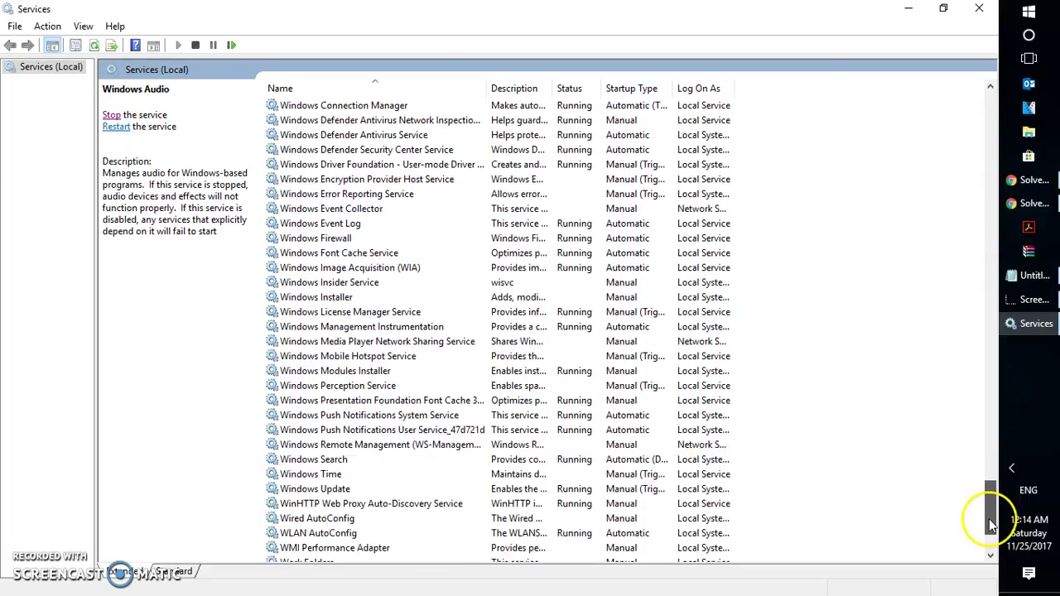
scroll(990, 523, "down", 1)
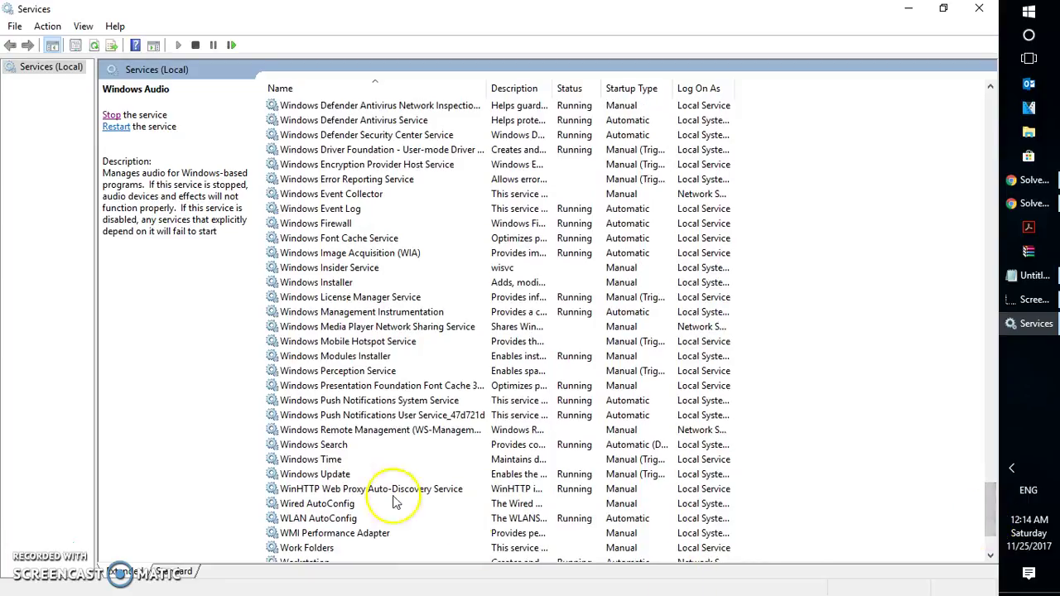
left_click(347, 478)
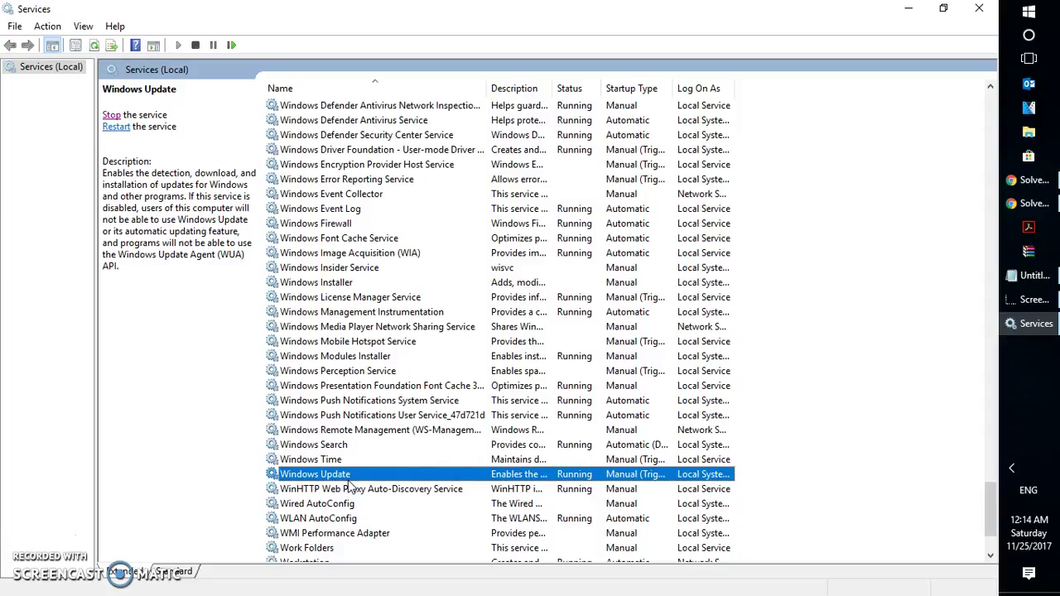
right_click(348, 484)
left_click(399, 448)
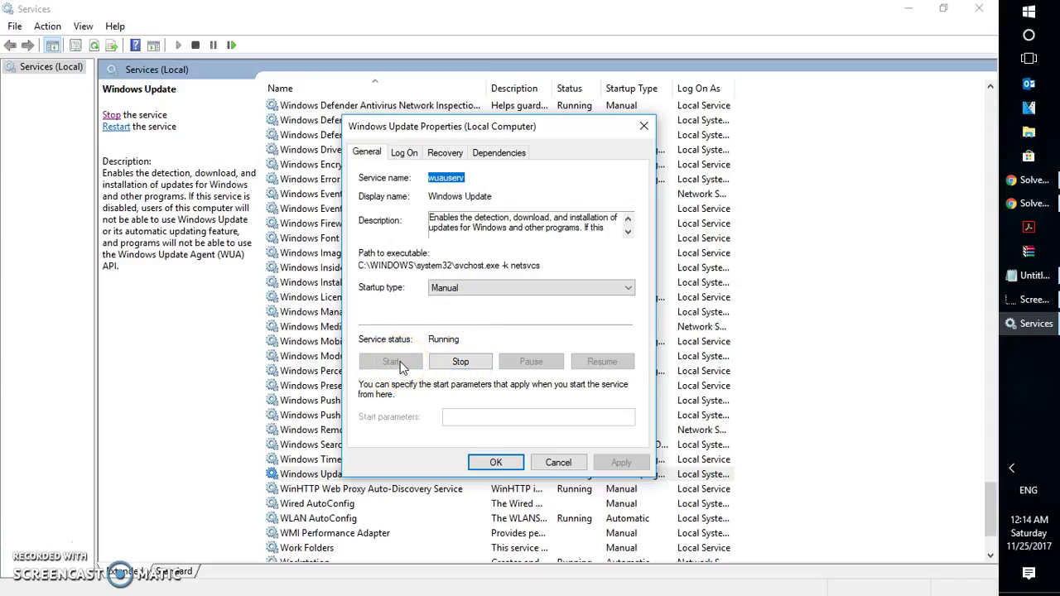
left_click(471, 288)
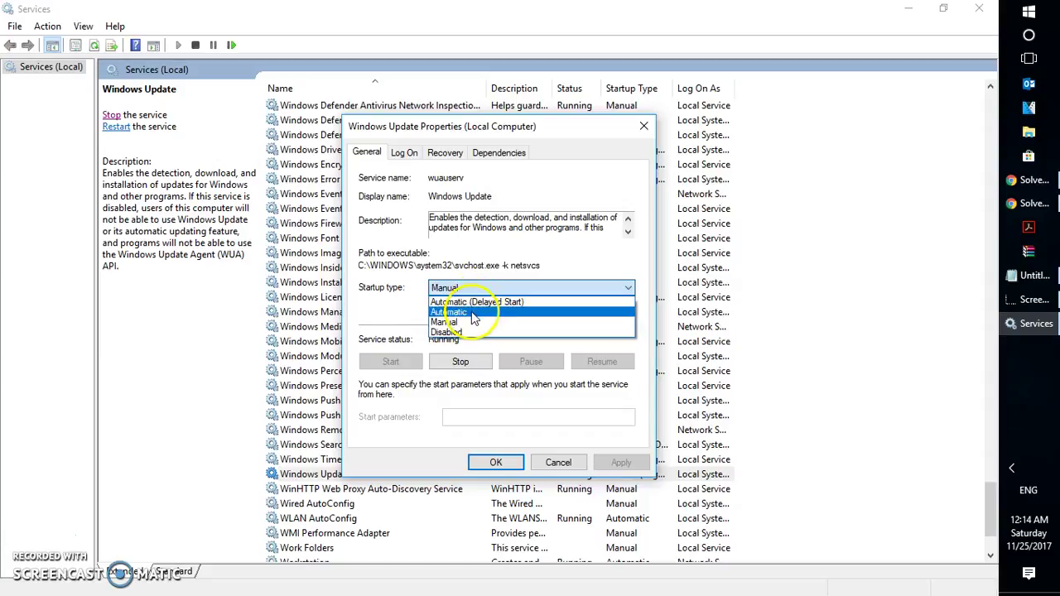
left_click(472, 319)
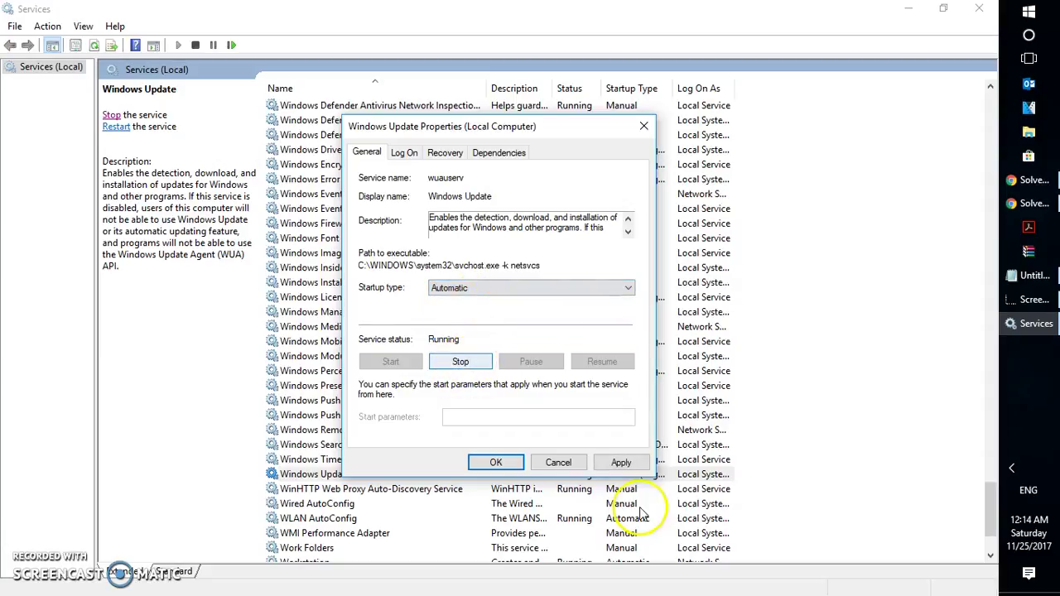
left_click(621, 463)
left_click(495, 462)
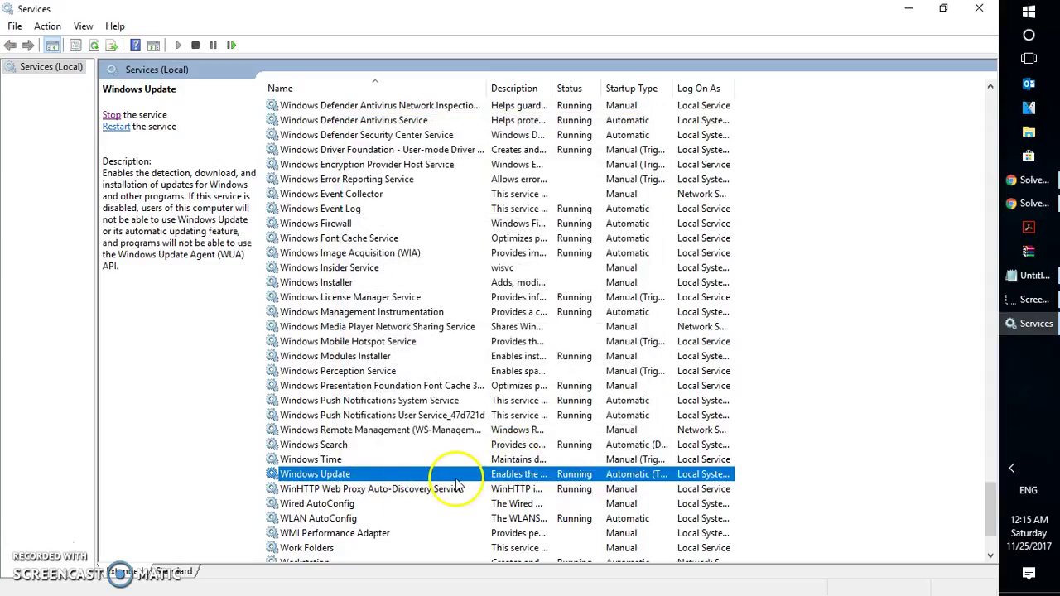
right_click(458, 476)
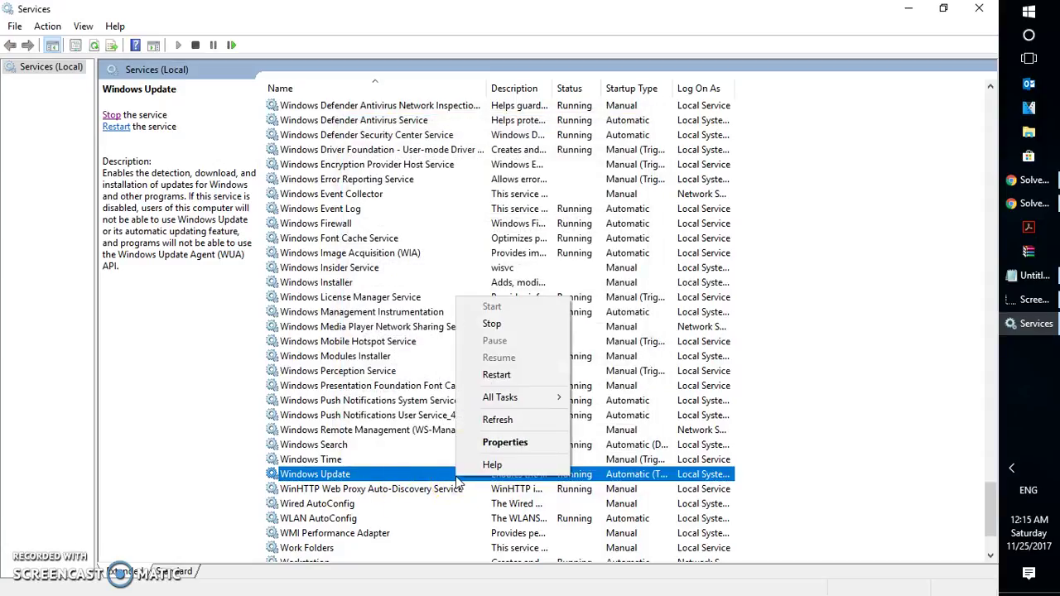
left_click(504, 441)
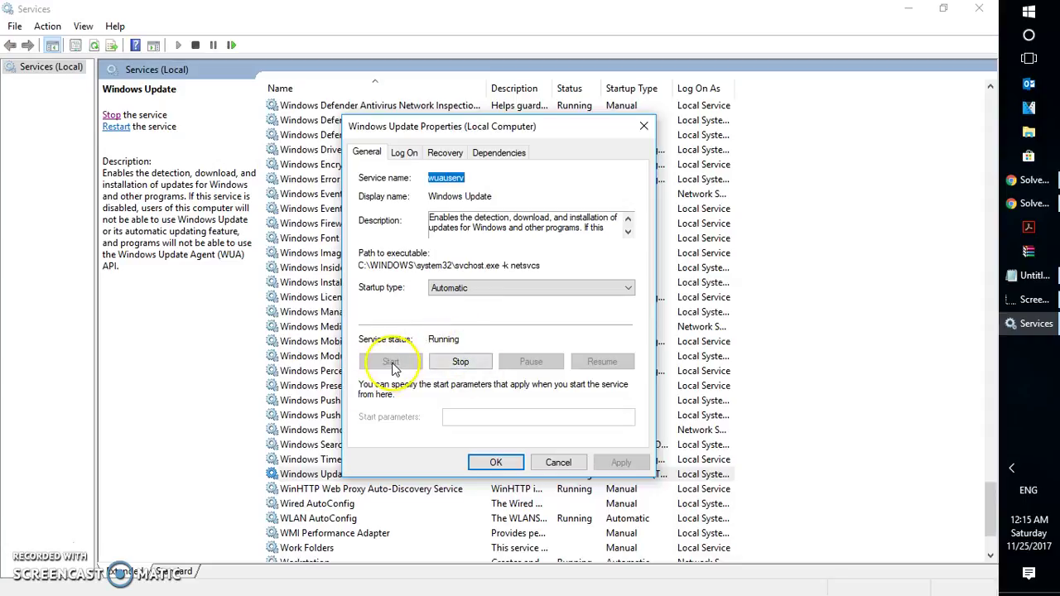
left_click(494, 465)
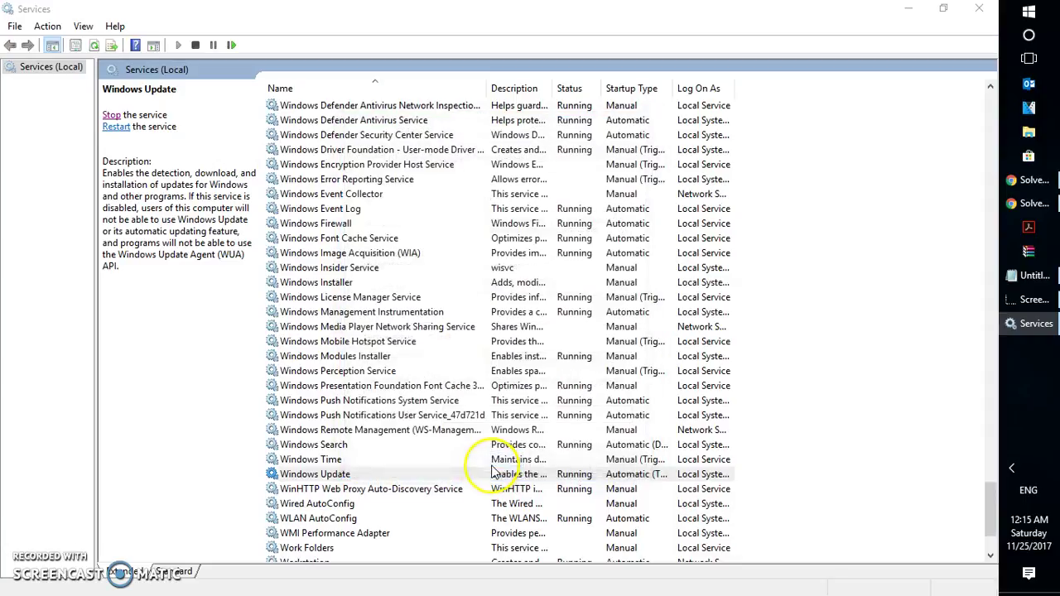
left_click(365, 490)
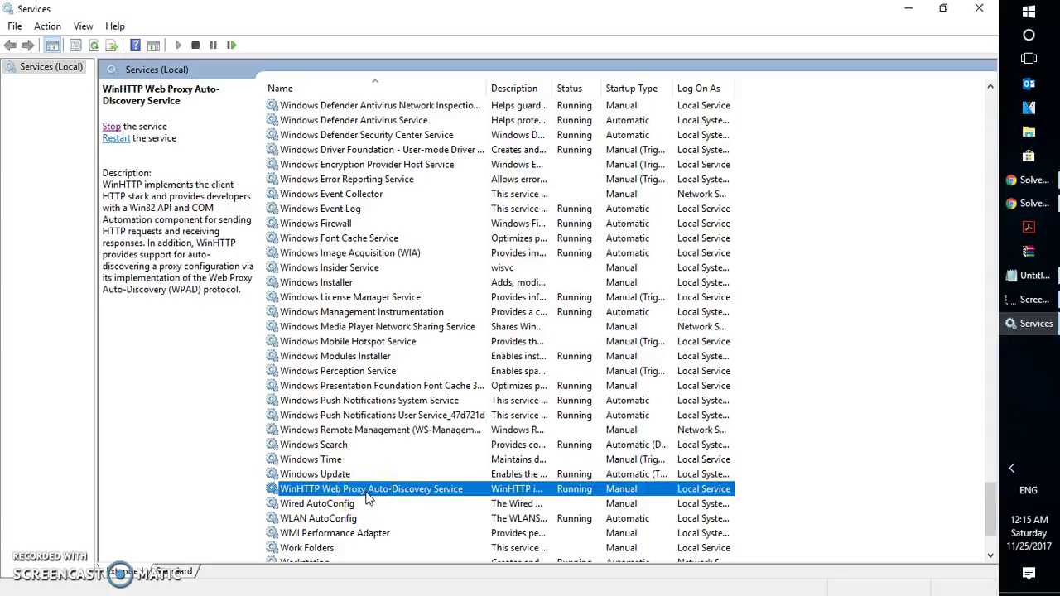
Step: Set Background Intelligent Transfer Service's startup type to Automatic and start it
key("F5")
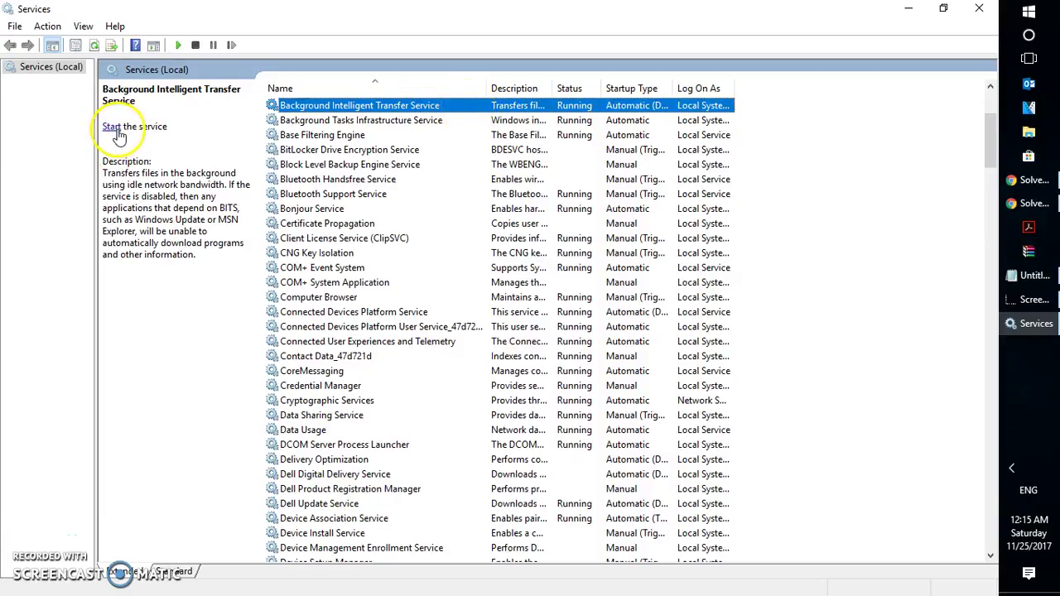
right_click(463, 108)
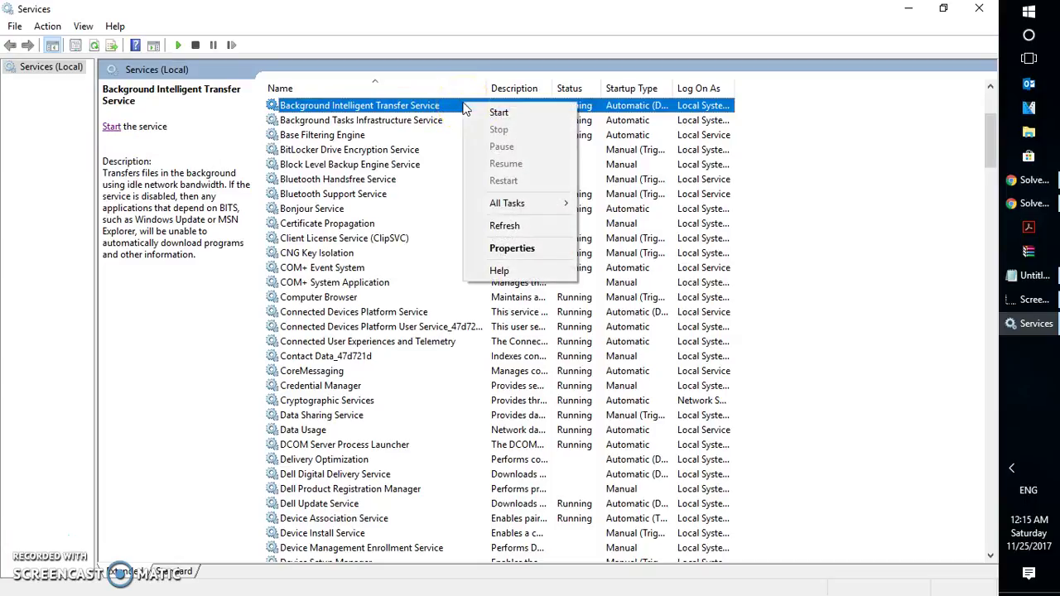
left_click(513, 249)
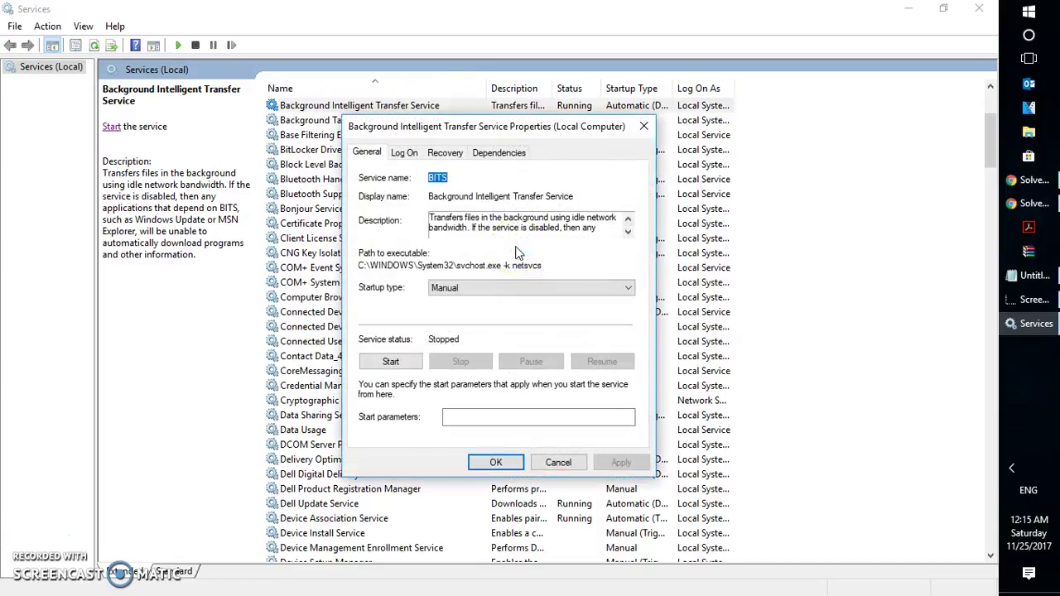
left_click(476, 292)
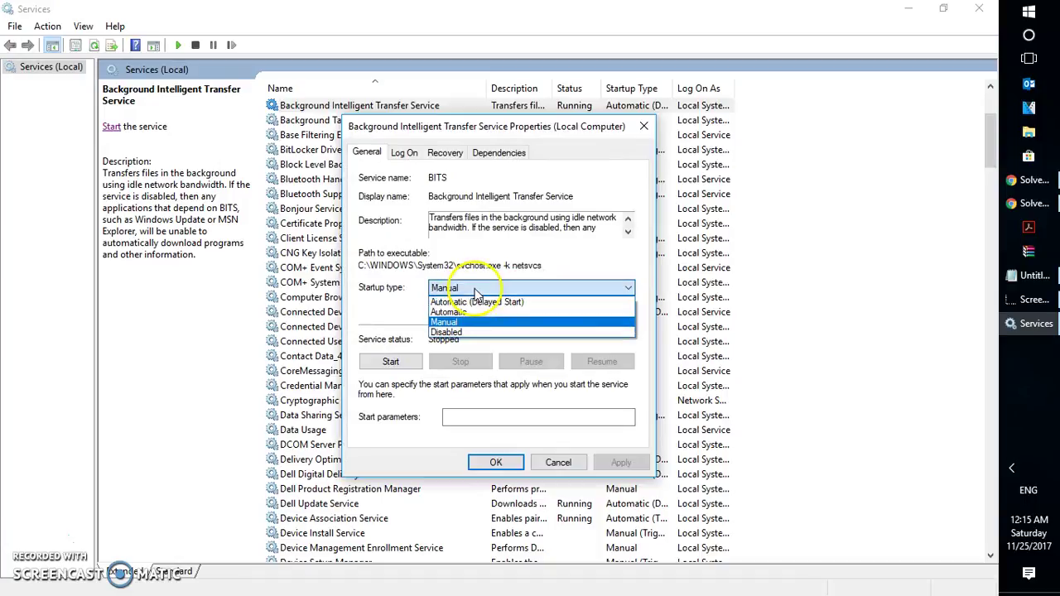
left_click(474, 313)
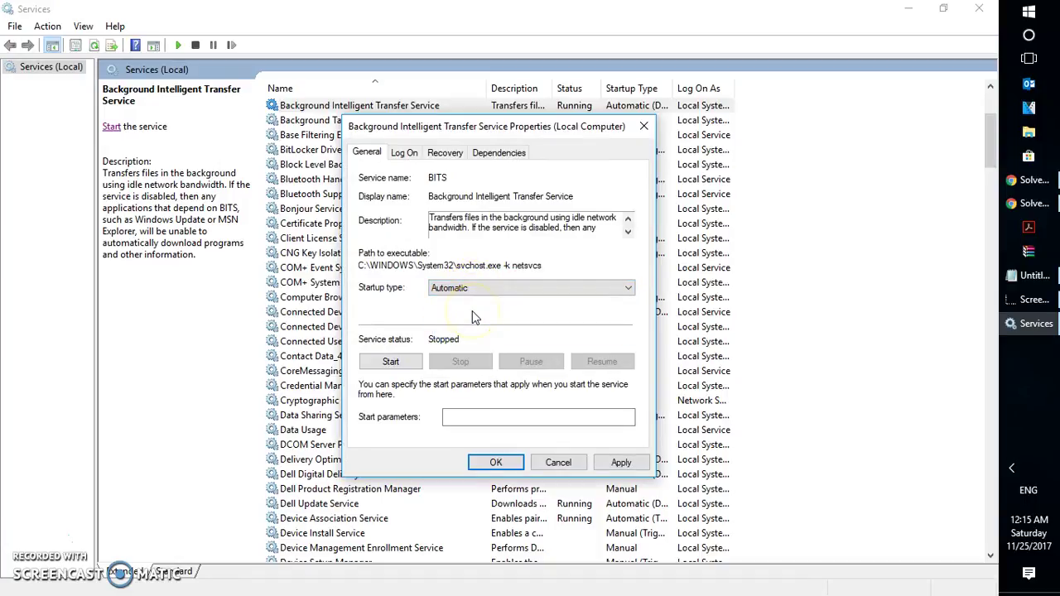
left_click(414, 361)
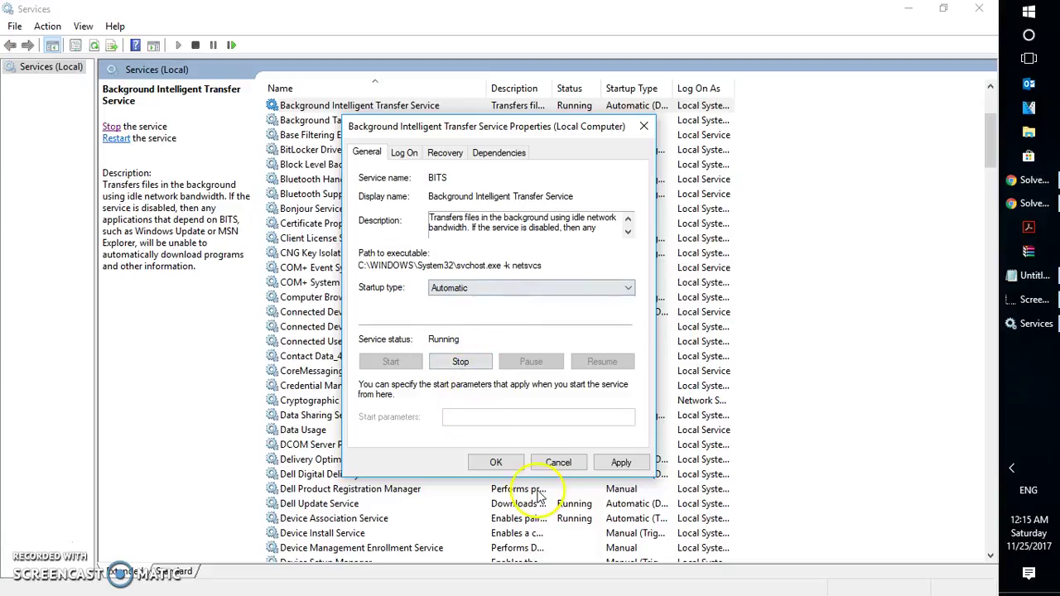
left_click(495, 462)
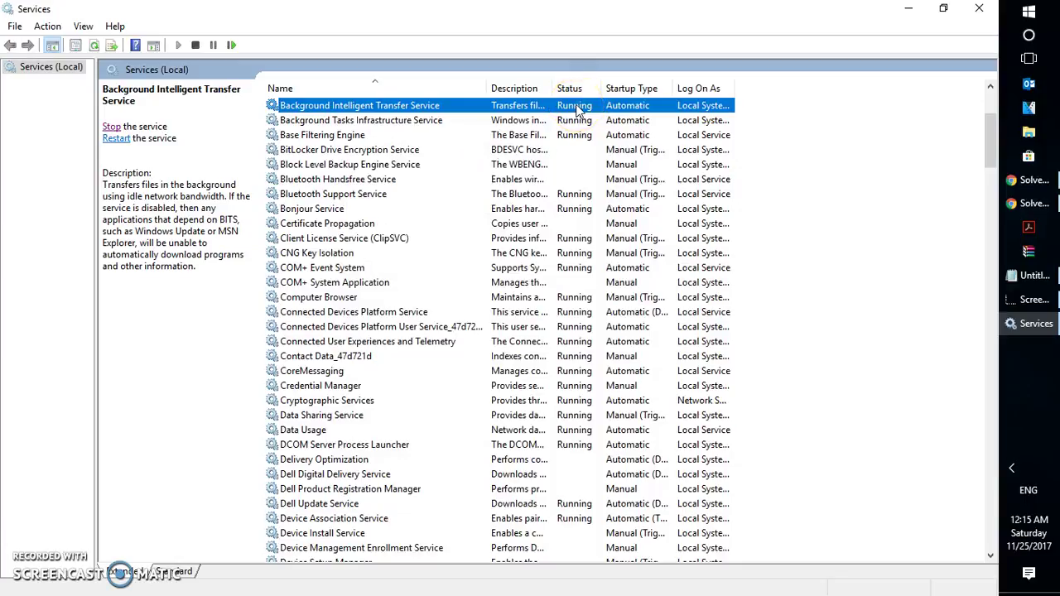
left_click(357, 238)
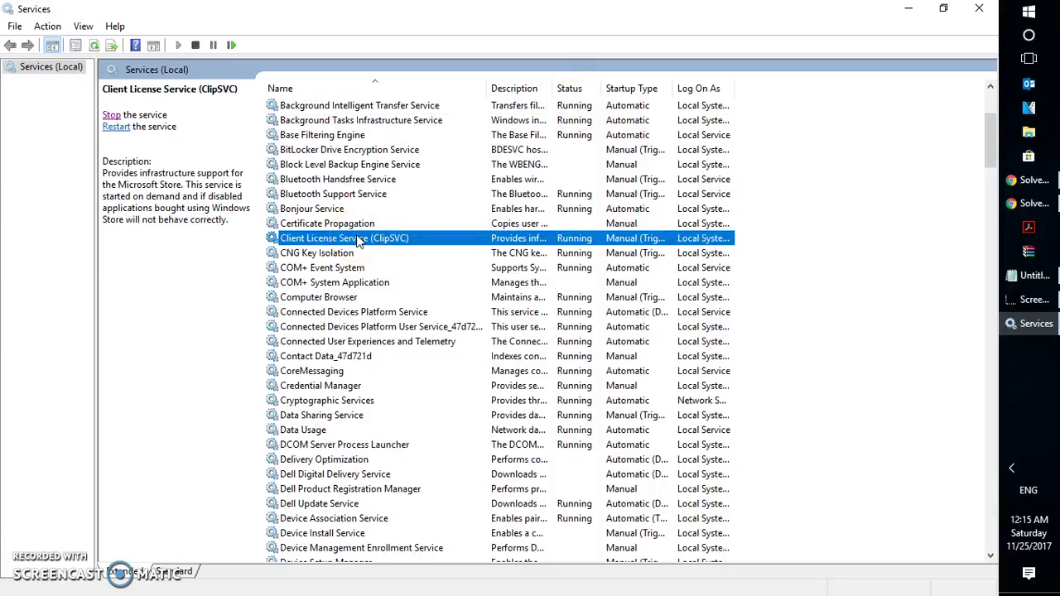
Step: Verify Remote Procedure Call (RPC) is Automatic and Running, then close the Services console
key("r")
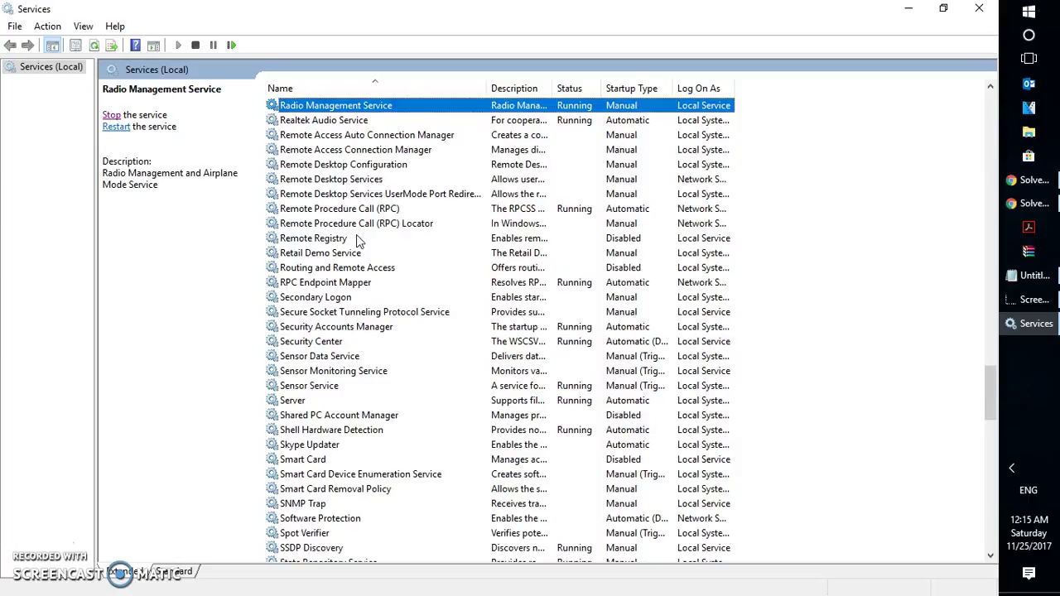
left_click(352, 210)
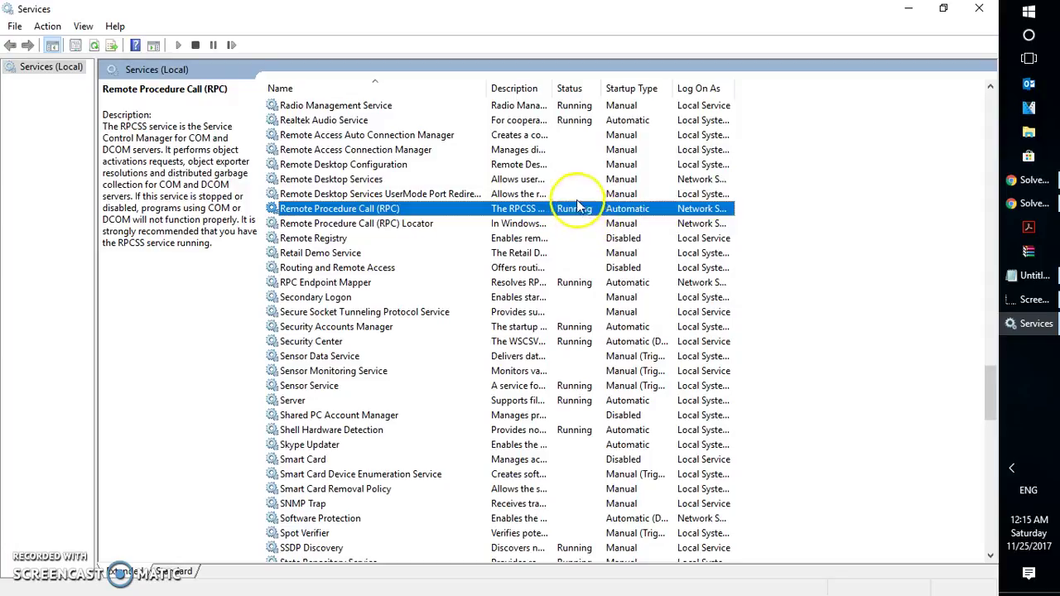
right_click(429, 217)
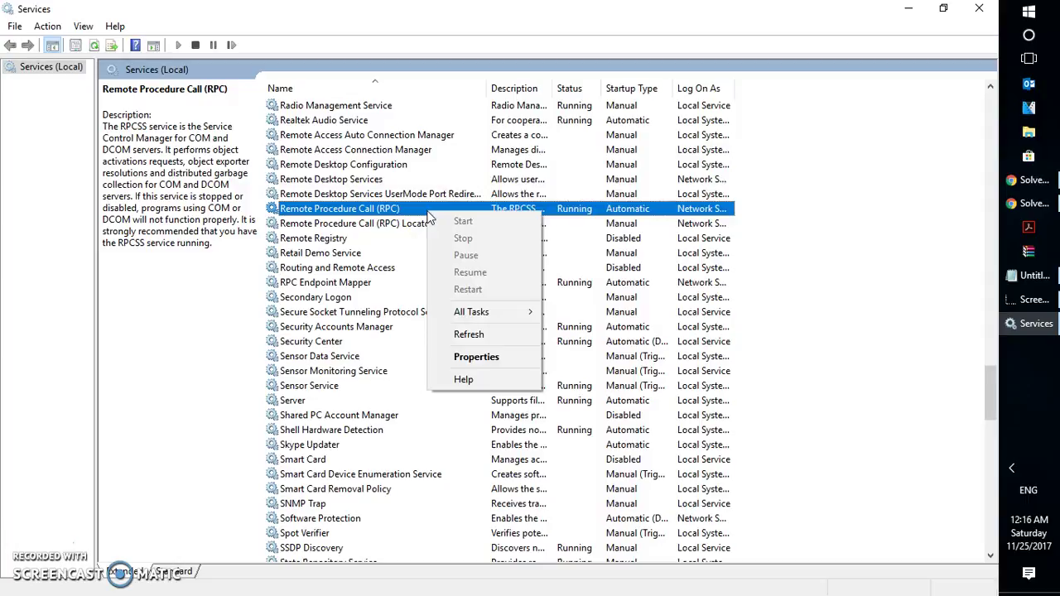
left_click(478, 357)
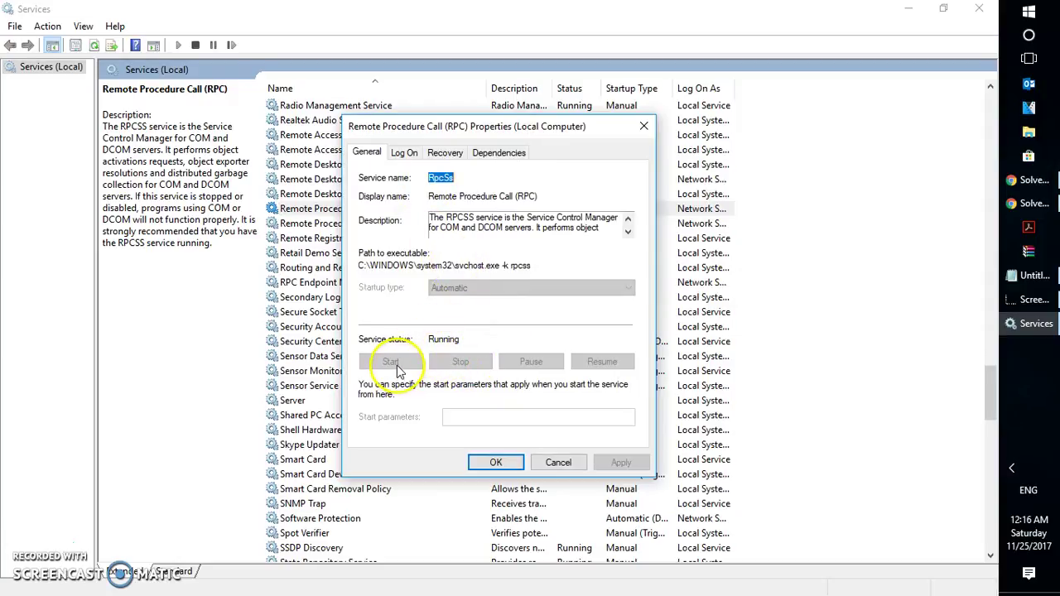
left_click(495, 463)
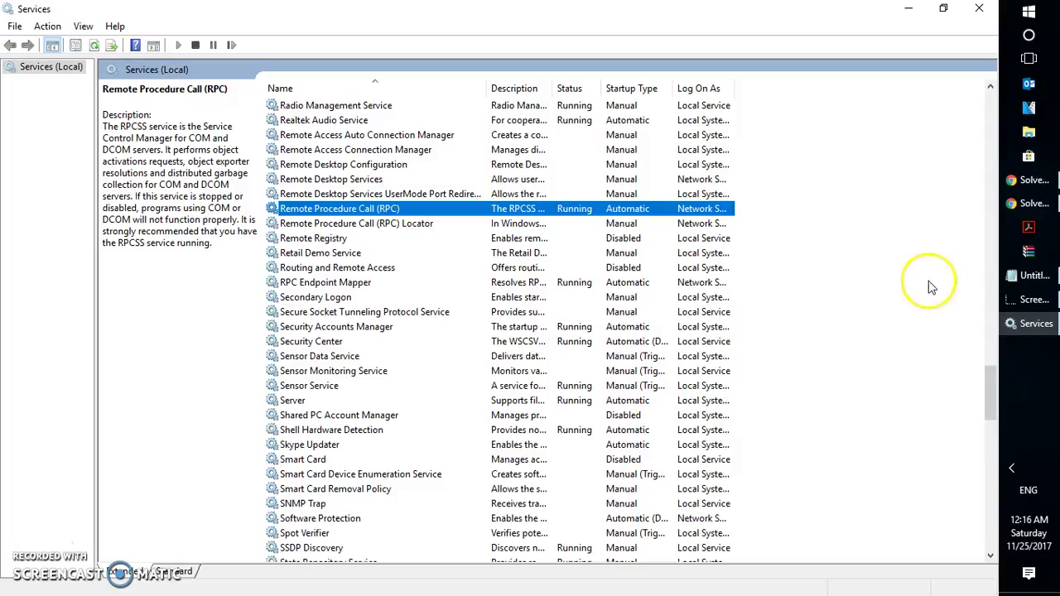
left_click(979, 10)
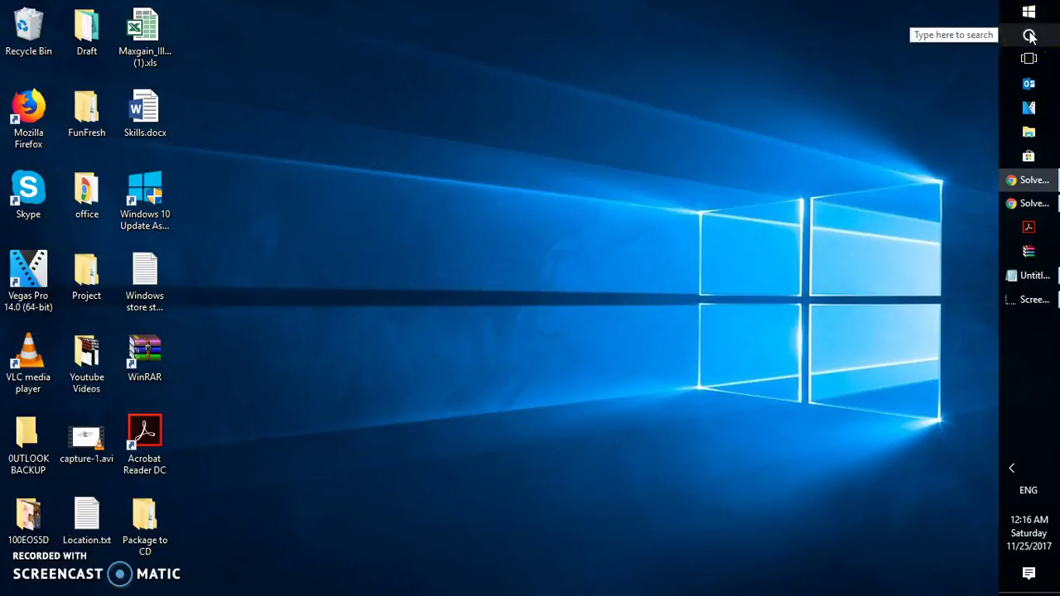
Step: Search 'windows update' and check for updates, revealing the version 1709 feature update
left_click(1030, 35)
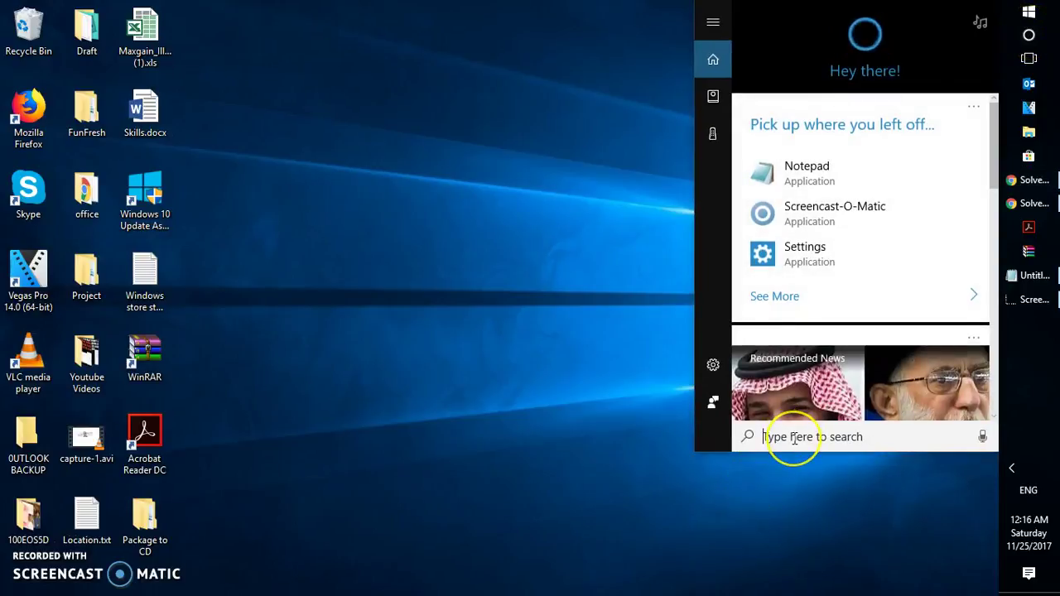
type("windows update")
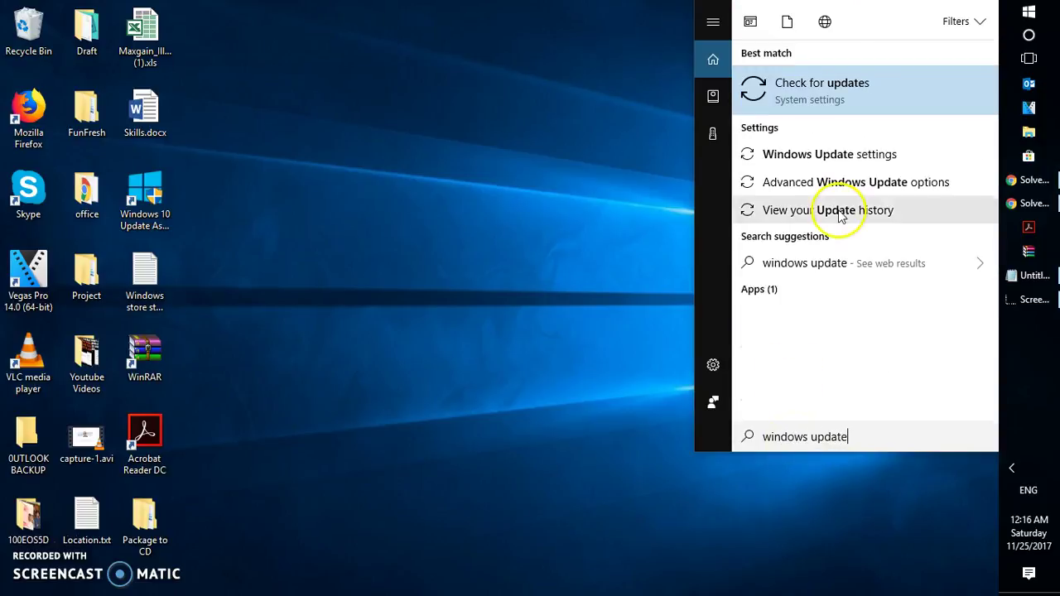
left_click(849, 82)
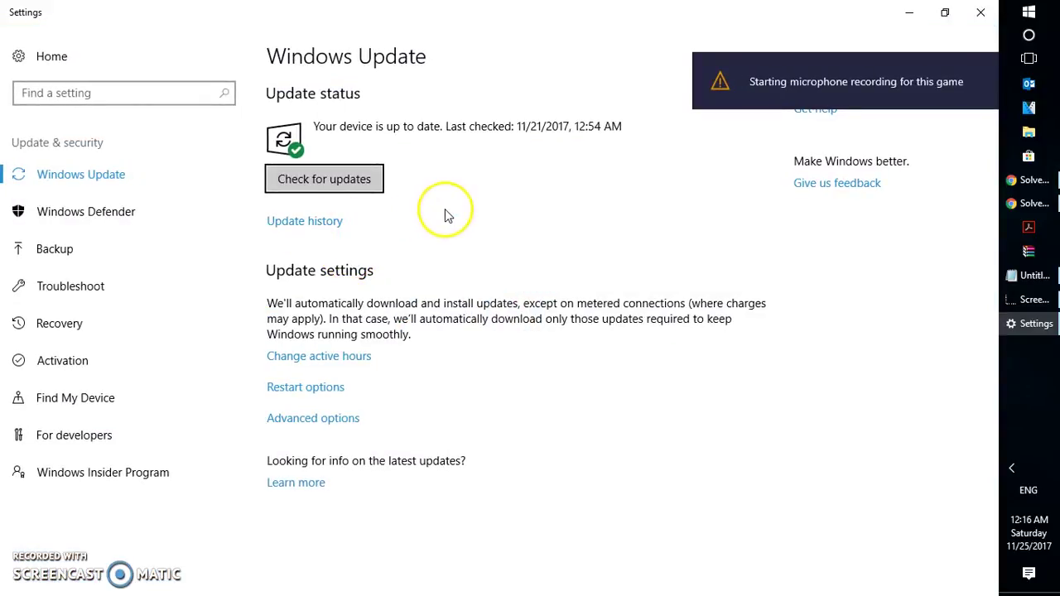
left_click(982, 62)
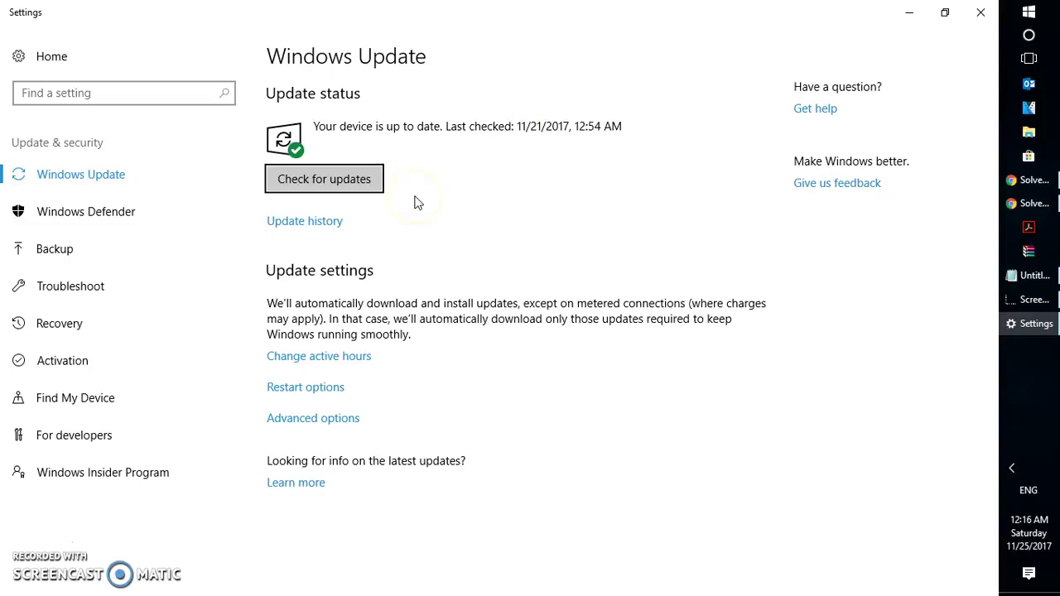
left_click(339, 181)
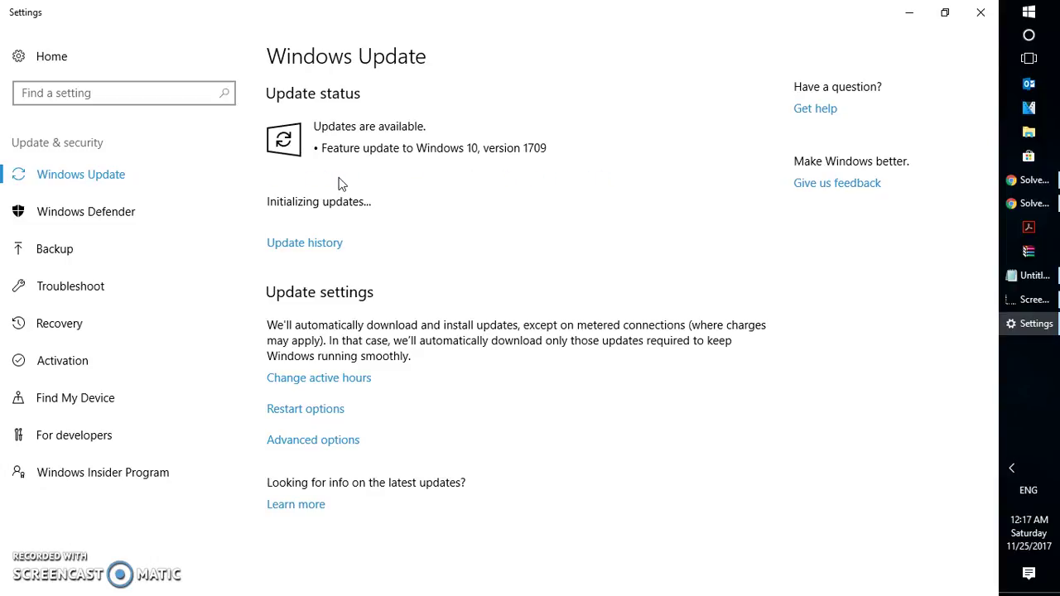
left_click(990, 17)
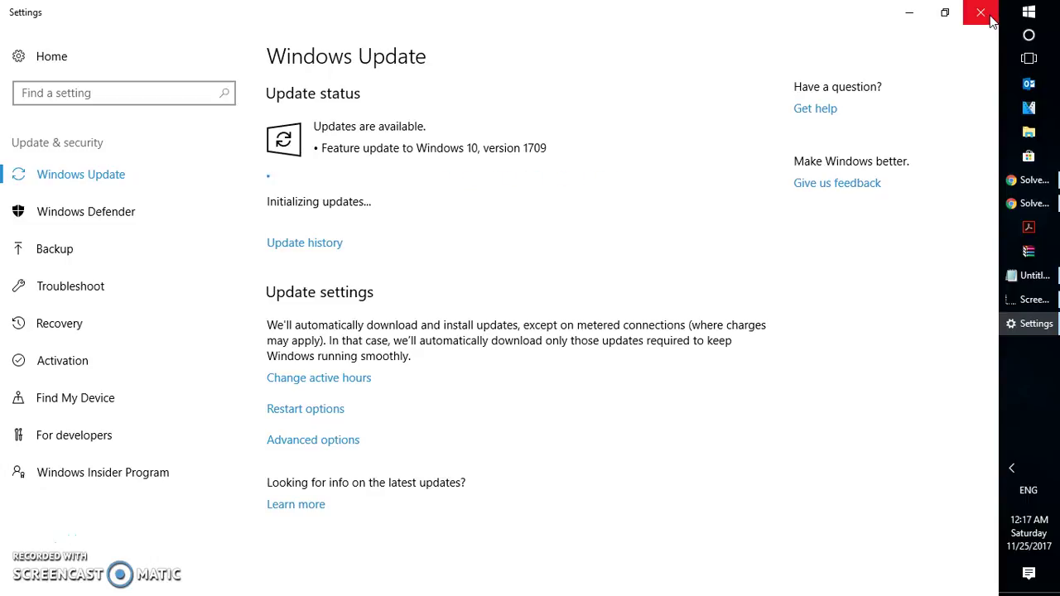
left_click(991, 18)
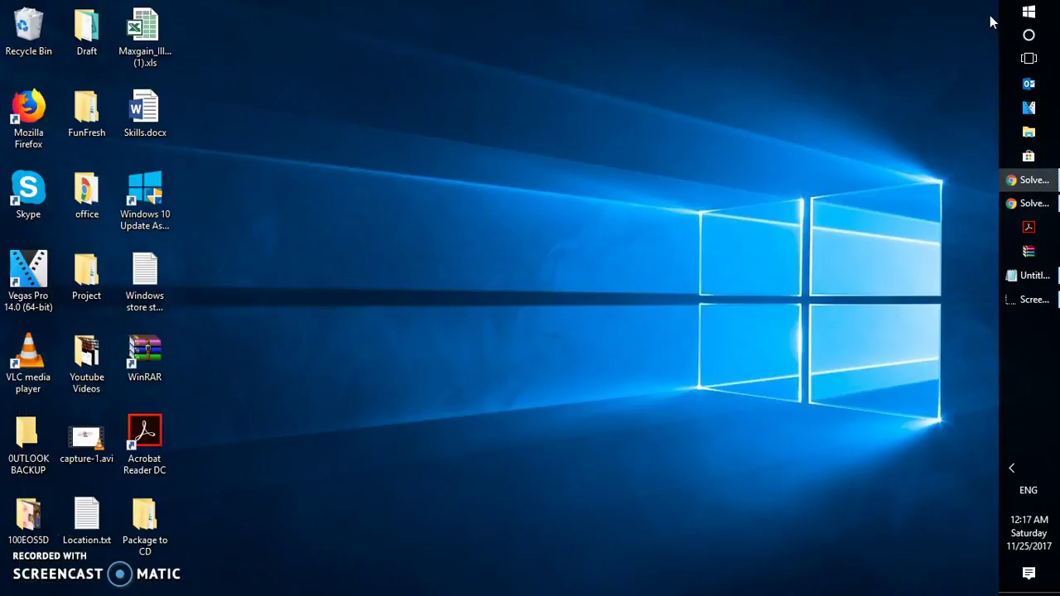
left_click(1028, 34)
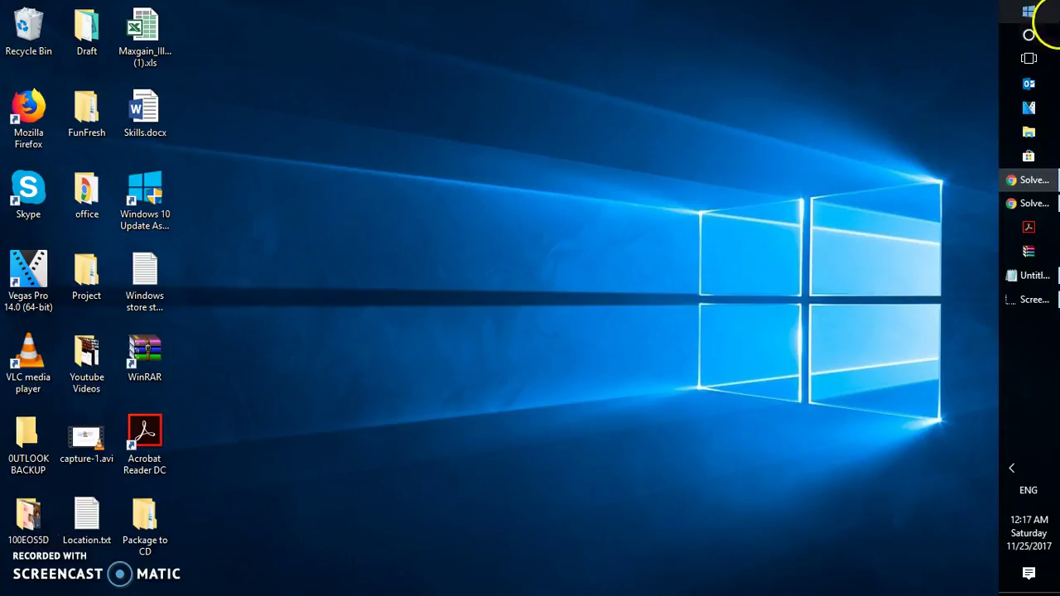
left_click(1029, 36)
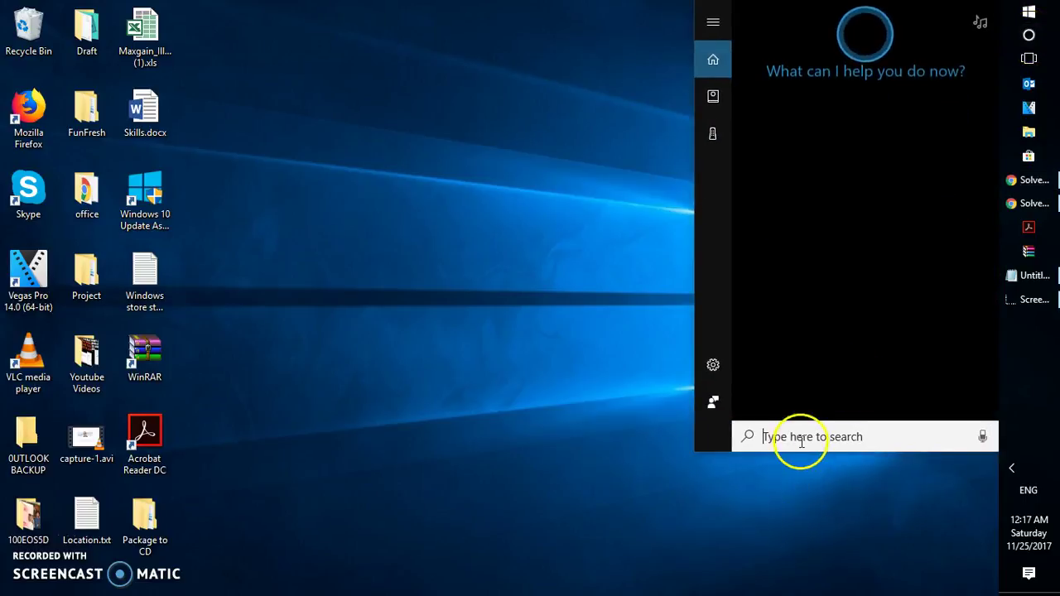
type("user")
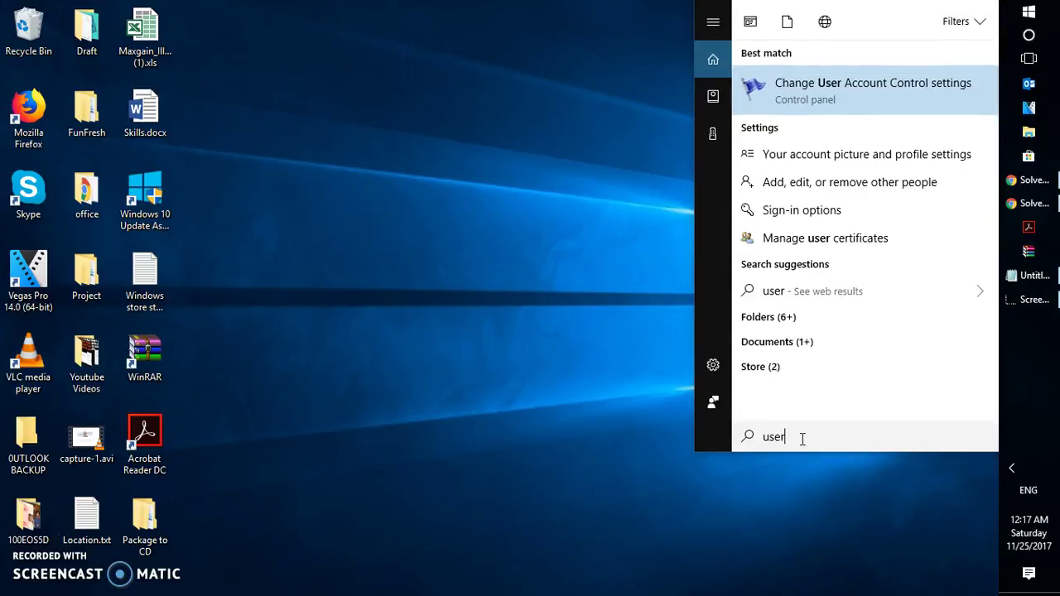
type(" account")
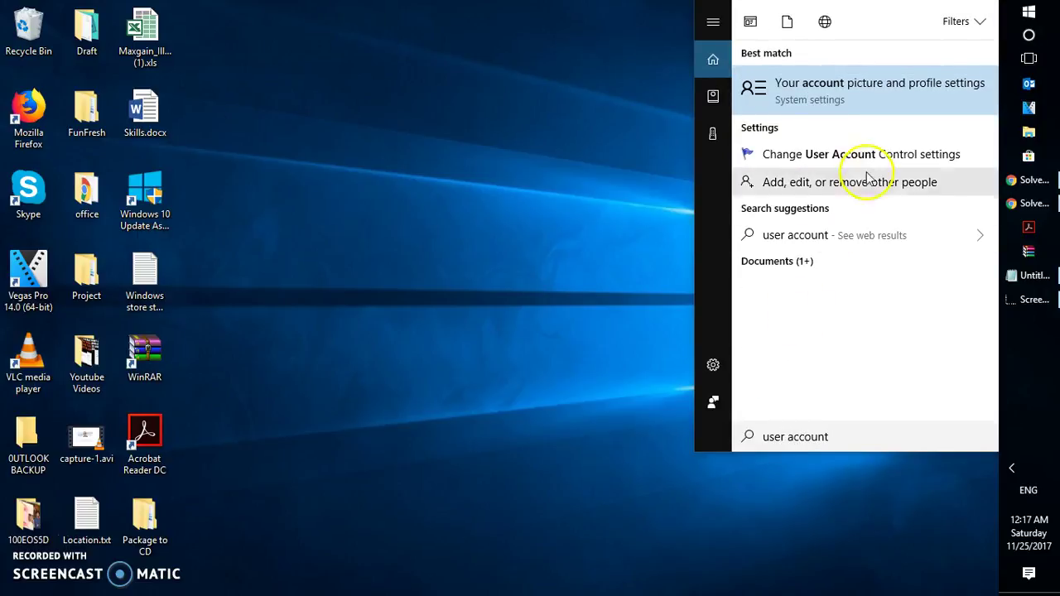
left_click(876, 157)
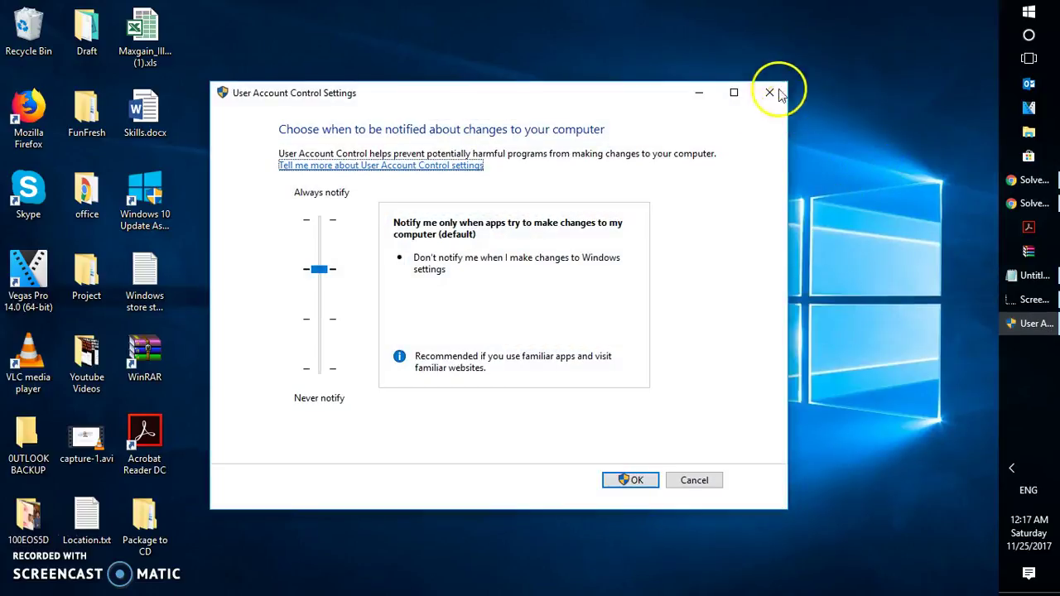
left_click(771, 95)
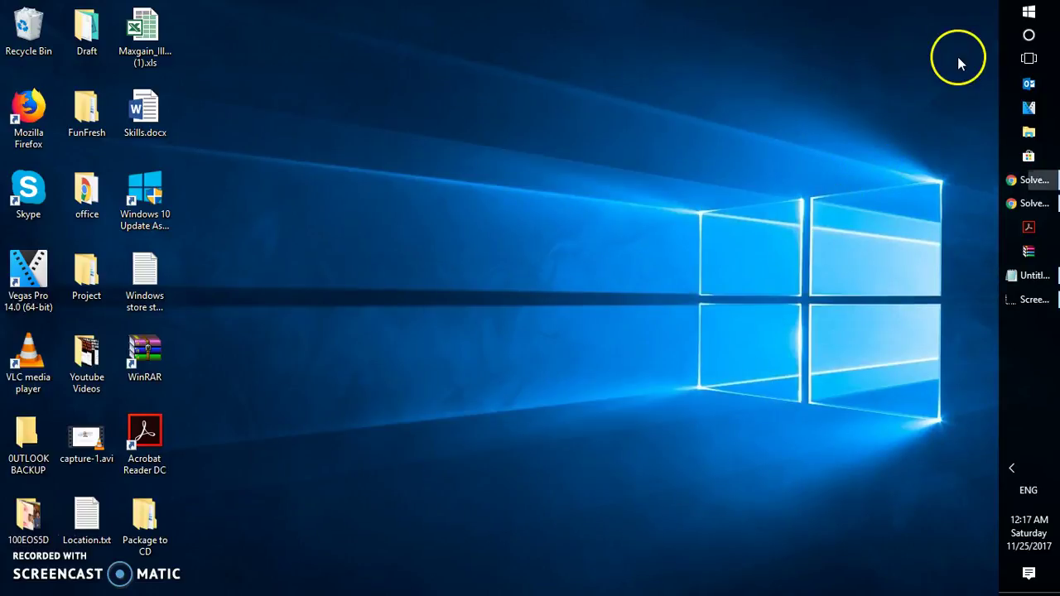
Step: Run 'control' and search Control Panel for 'user' to reach User Accounts
key("super+r")
type("control")
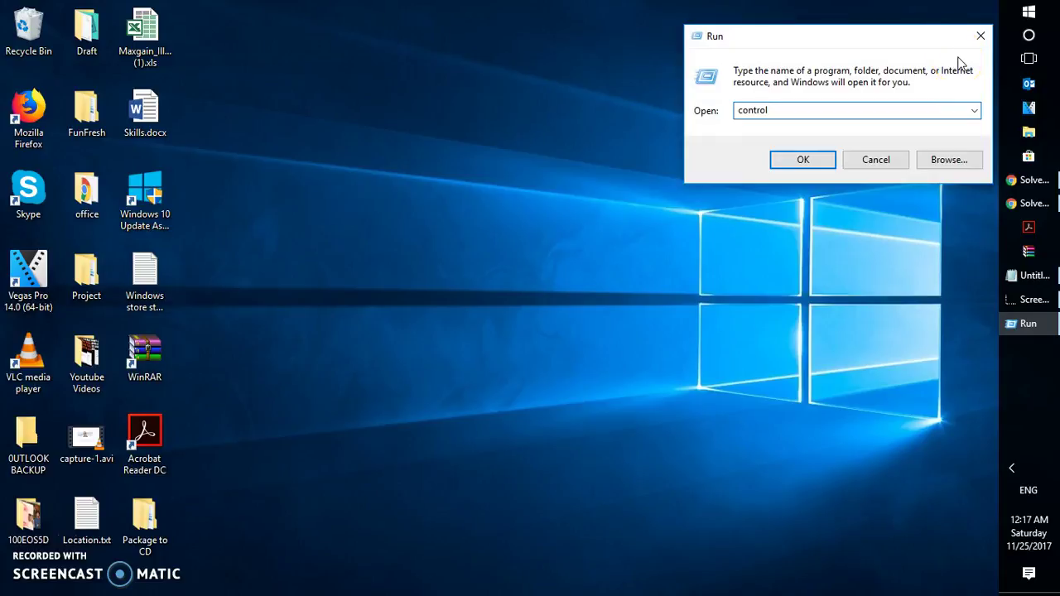
key("Return")
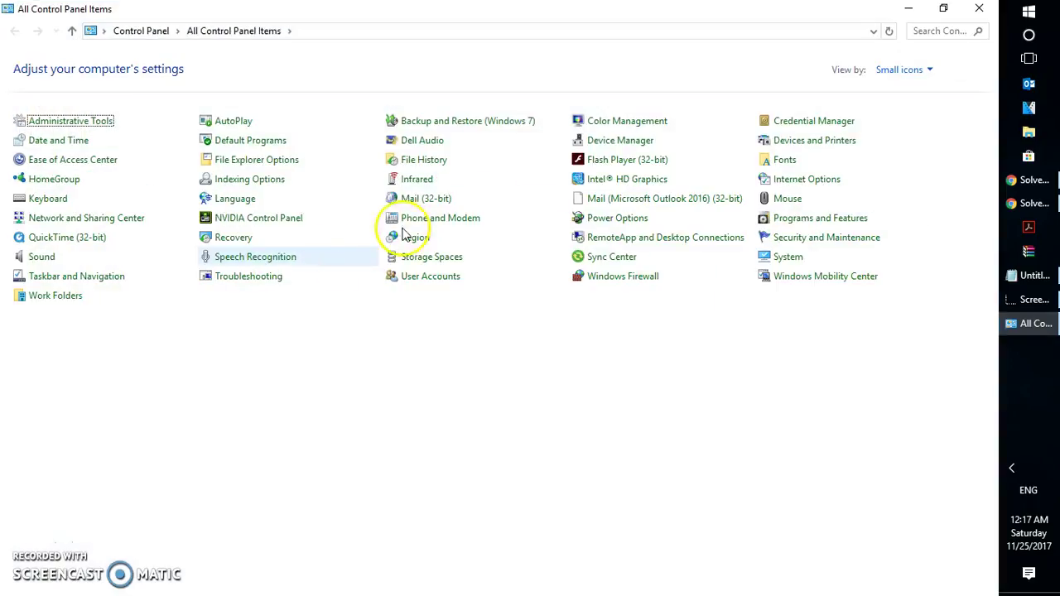
left_click(918, 31)
type("user")
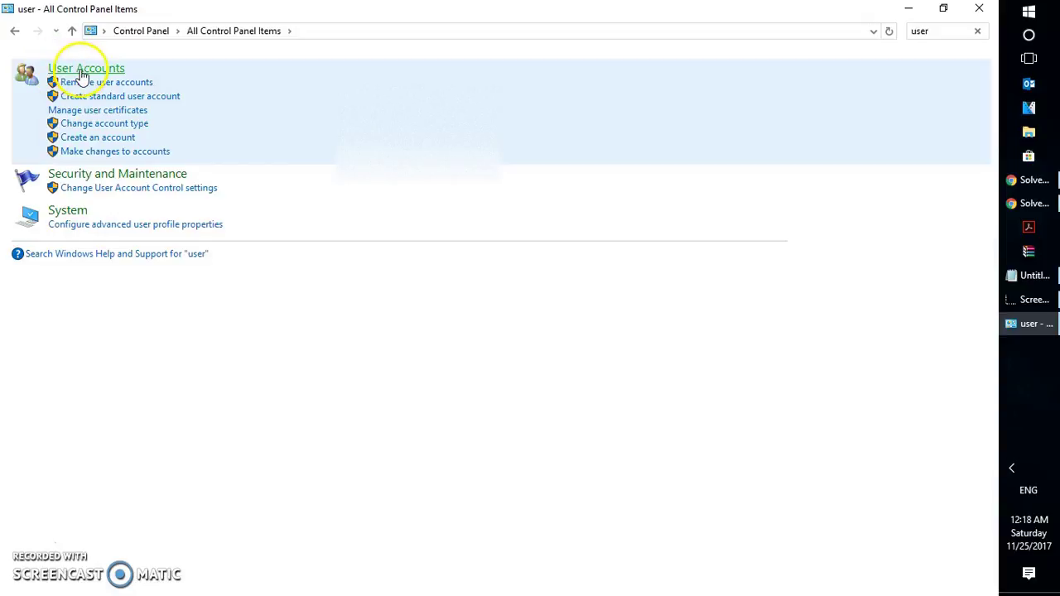
left_click(83, 73)
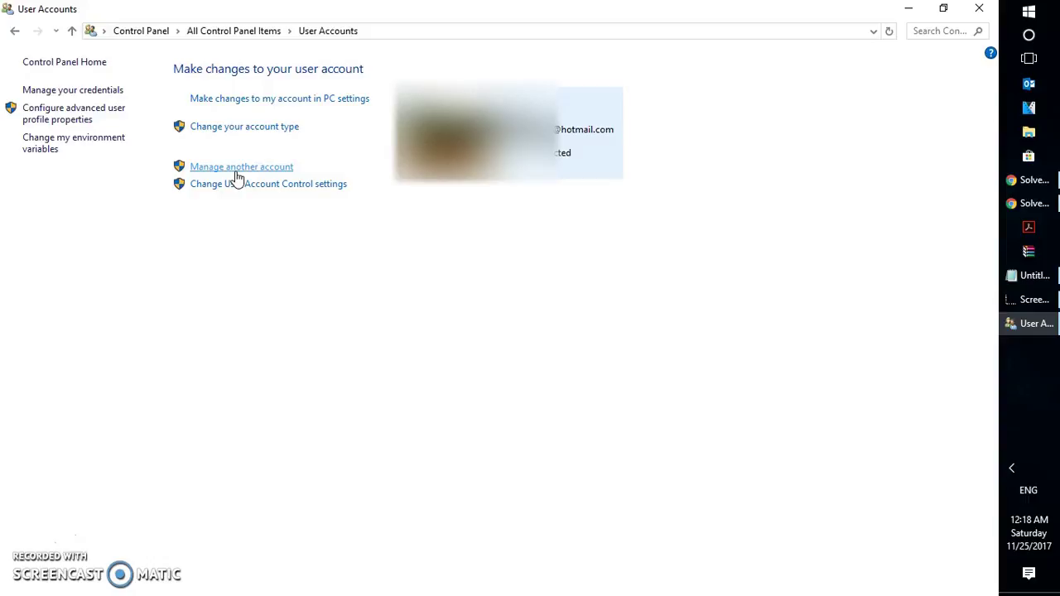
Step: Go through Manage another account to 'Add a new user in PC settings'
left_click(281, 176)
left_click(273, 176)
left_click(263, 172)
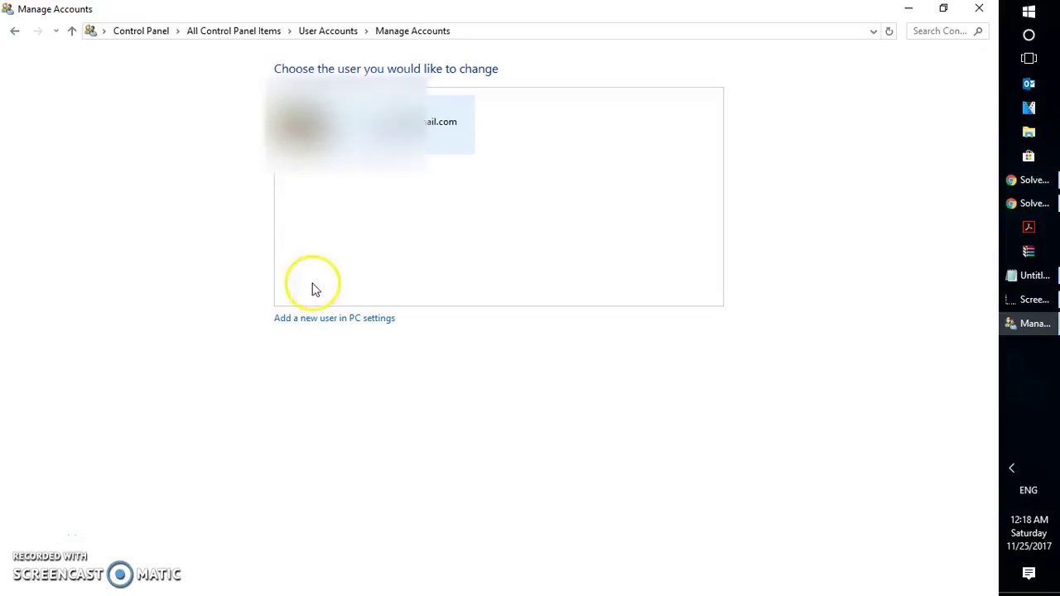
left_click(336, 319)
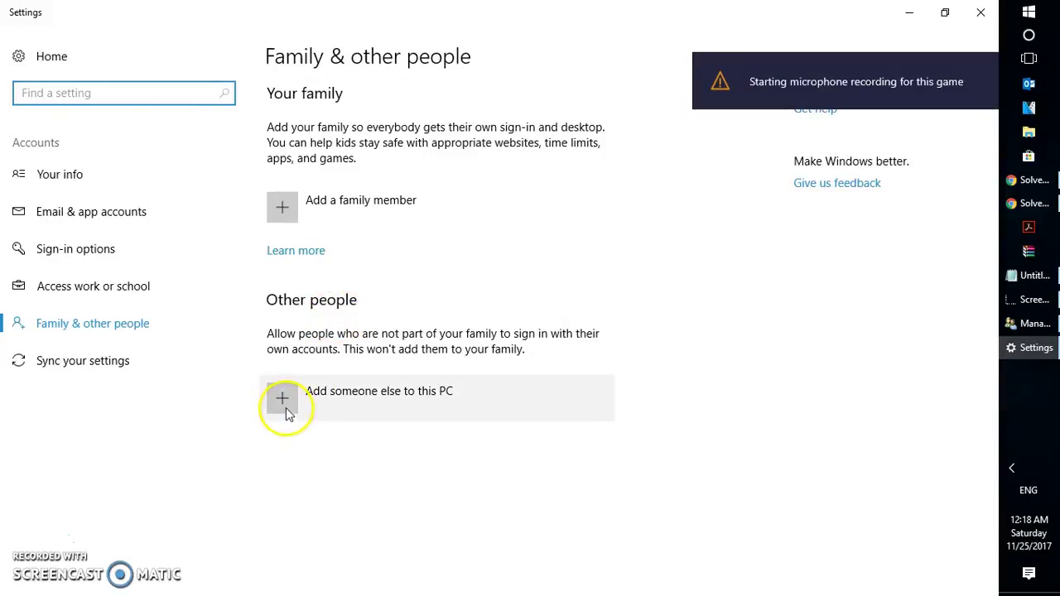
Step: Begin adding a family member, then cancel that dialog
left_click(283, 222)
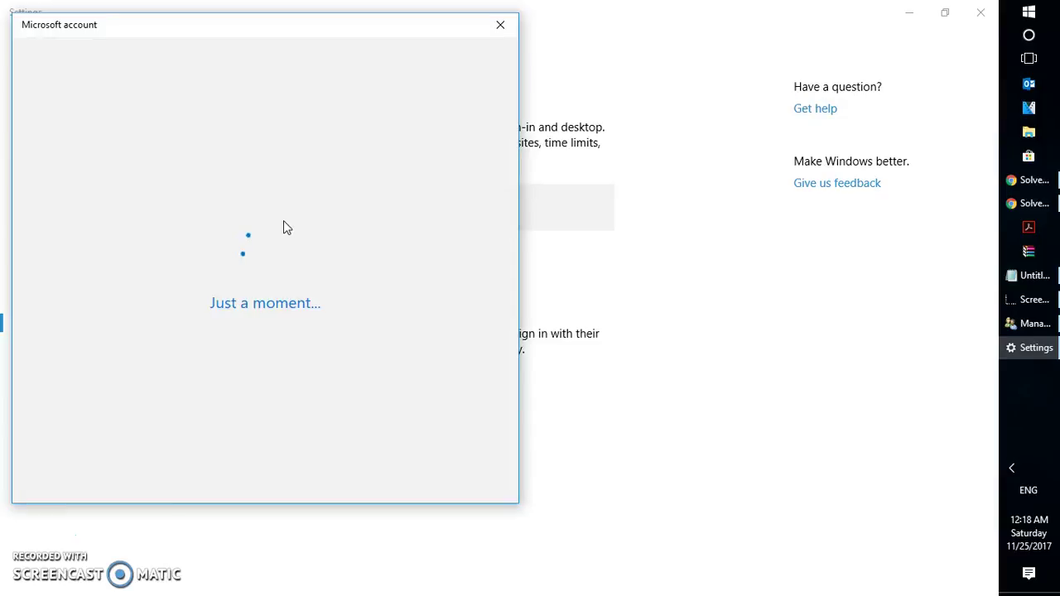
left_click(149, 226)
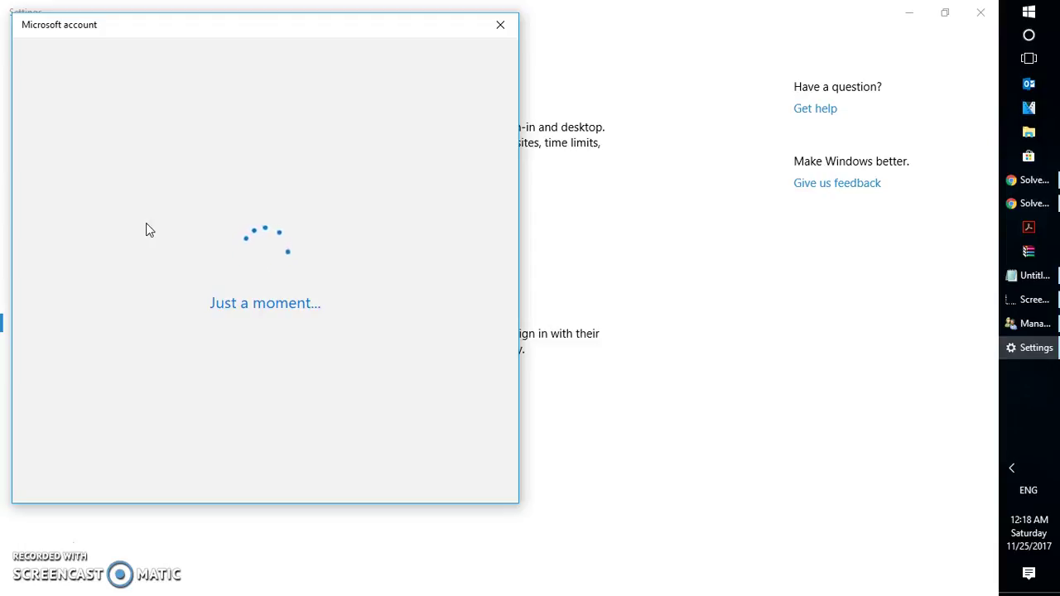
left_click(499, 28)
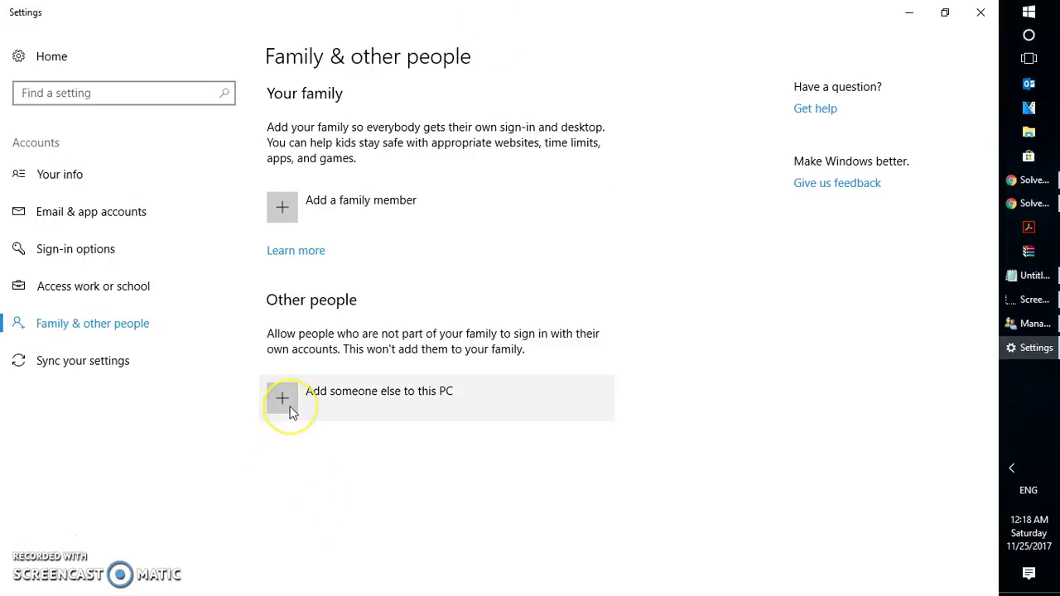
Step: Add someone else to this PC using the person's Microsoft account e-mail address
left_click(287, 412)
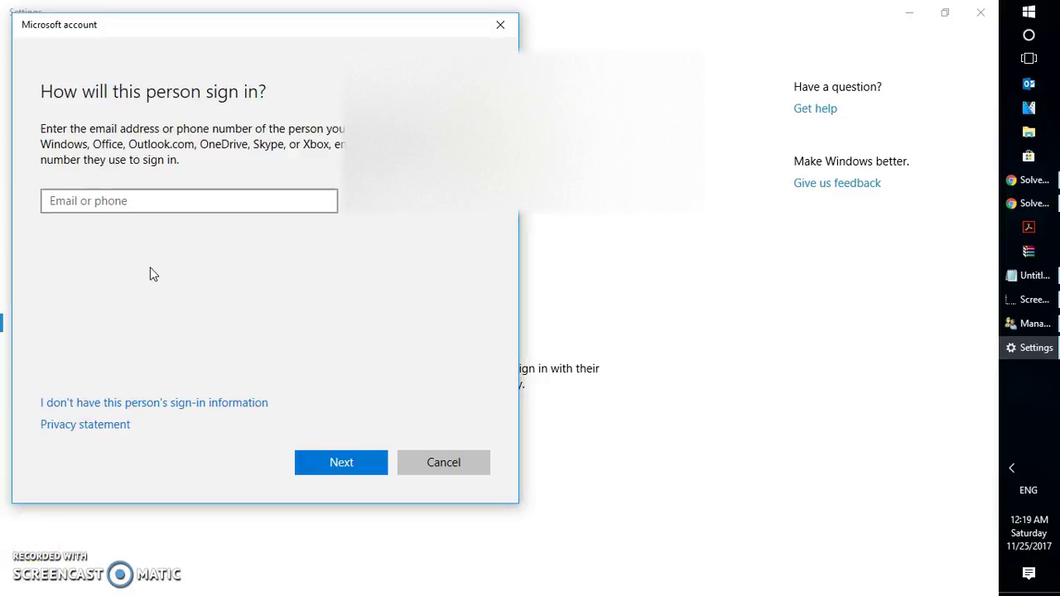
left_click(134, 206)
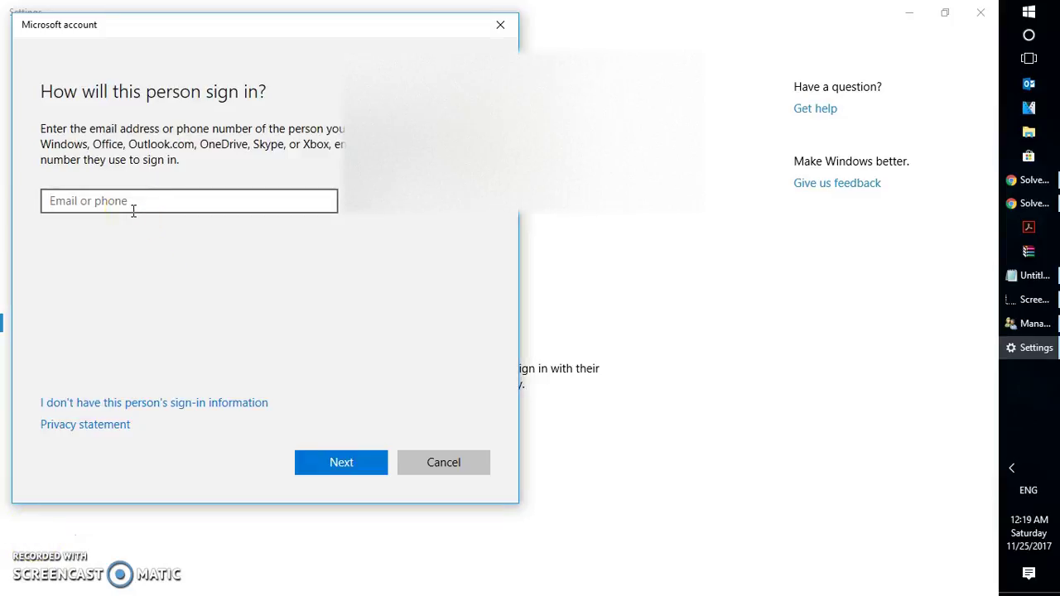
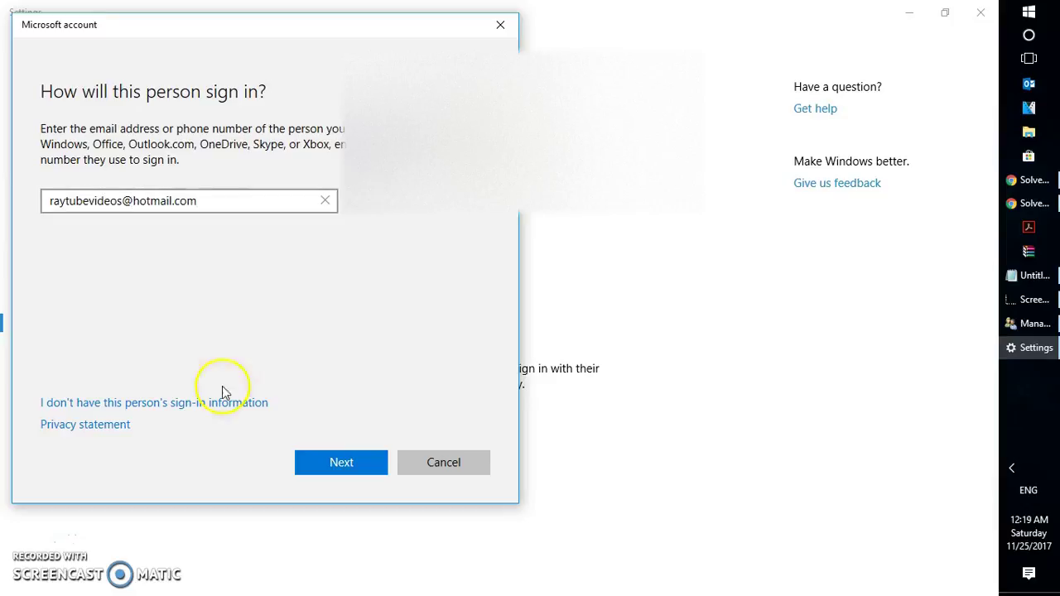
left_click(342, 465)
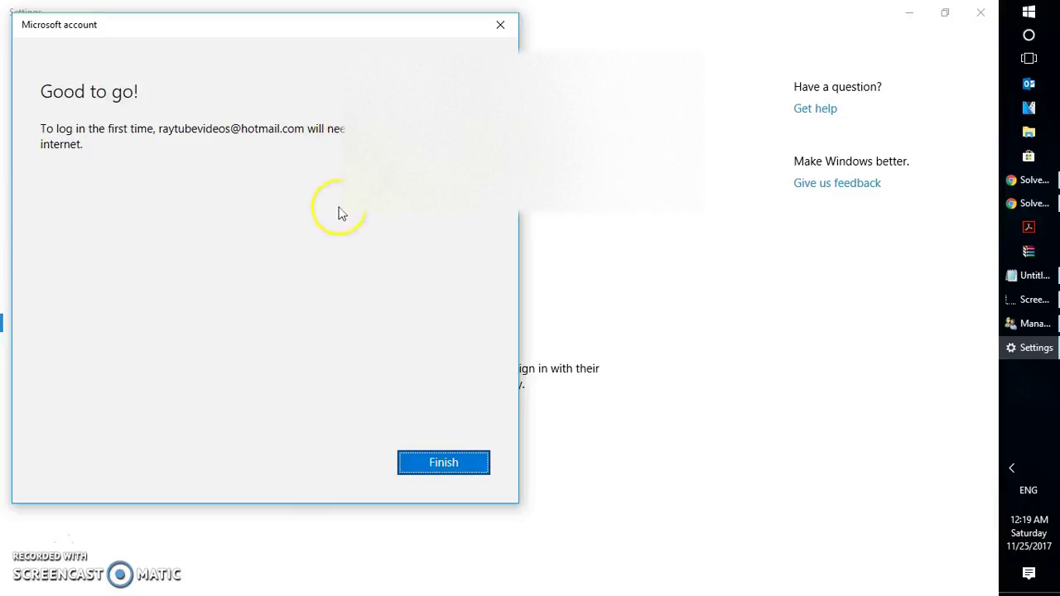
left_click(455, 474)
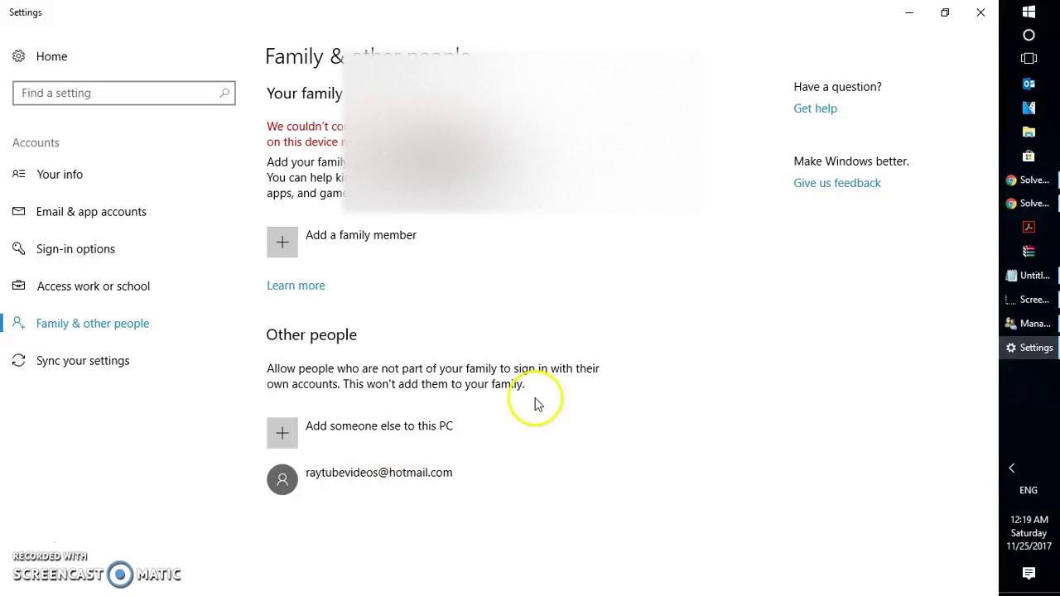
Step: Show the Shut down or sign out submenu from the Start button's quick-link menu
left_click(1030, 23)
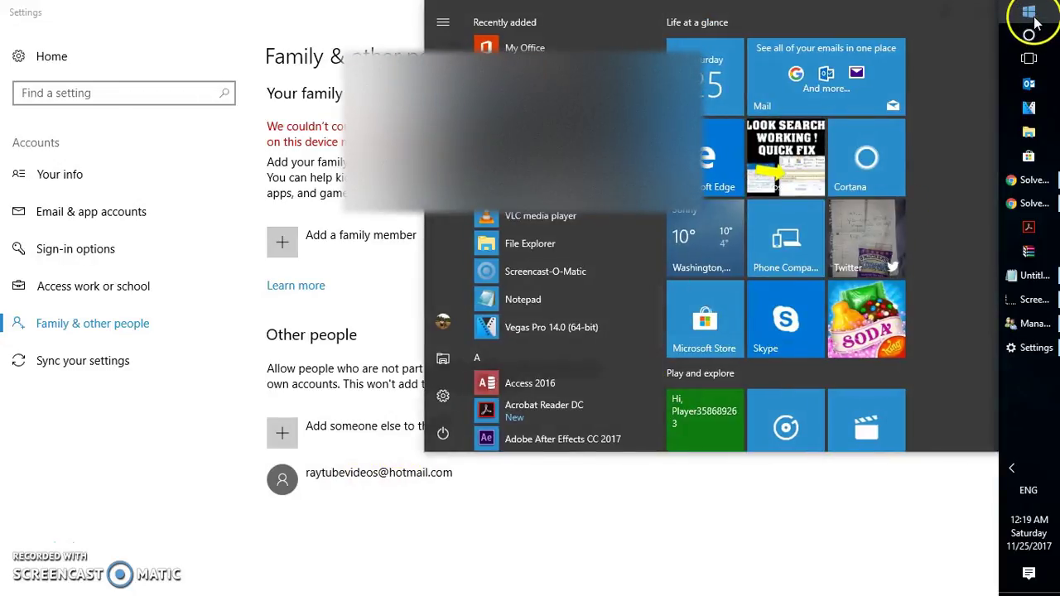
right_click(1040, 20)
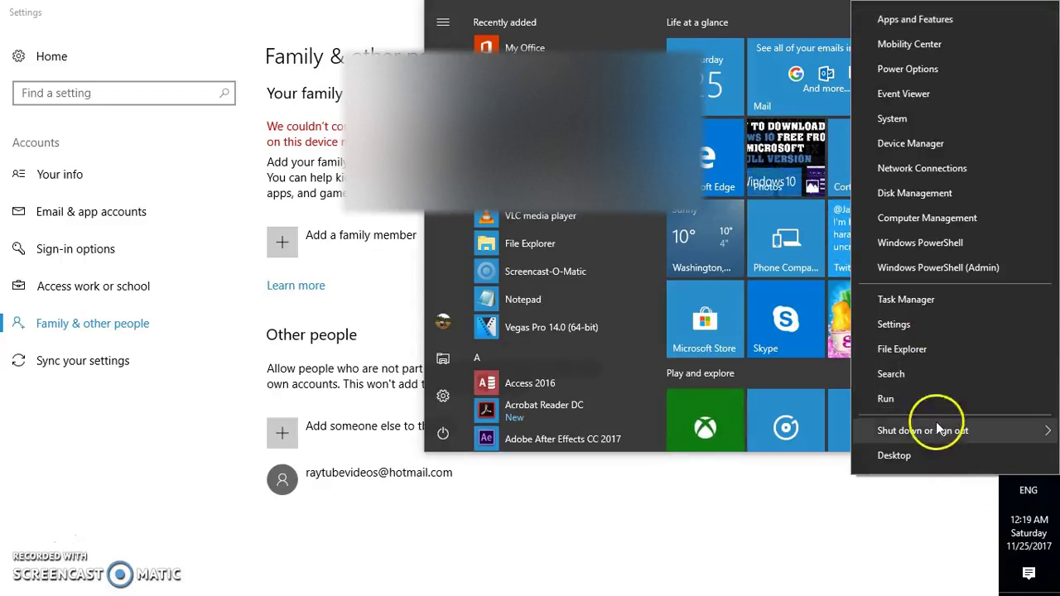
mouse_move(938, 432)
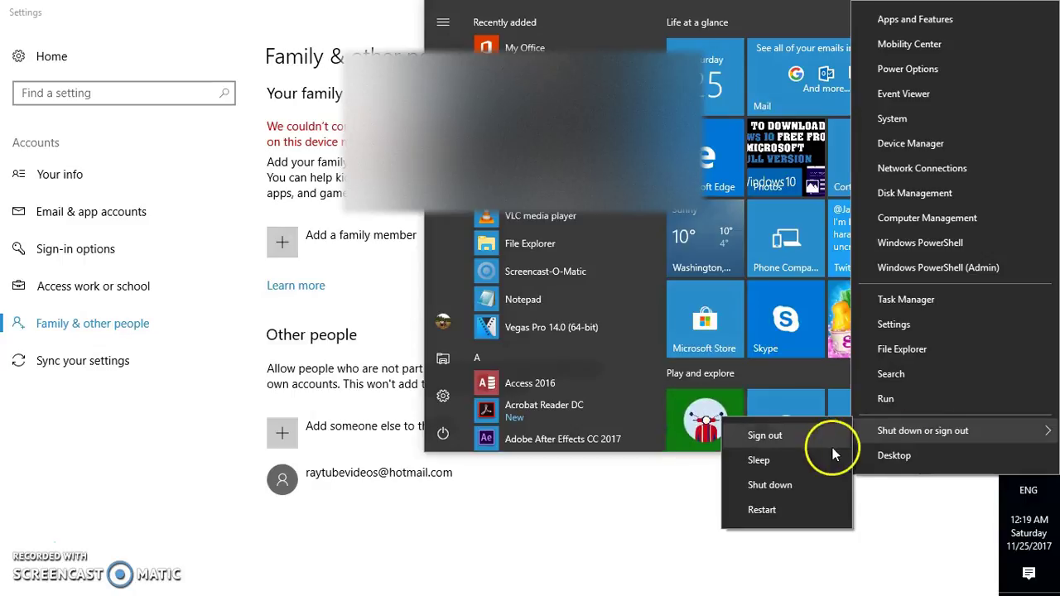